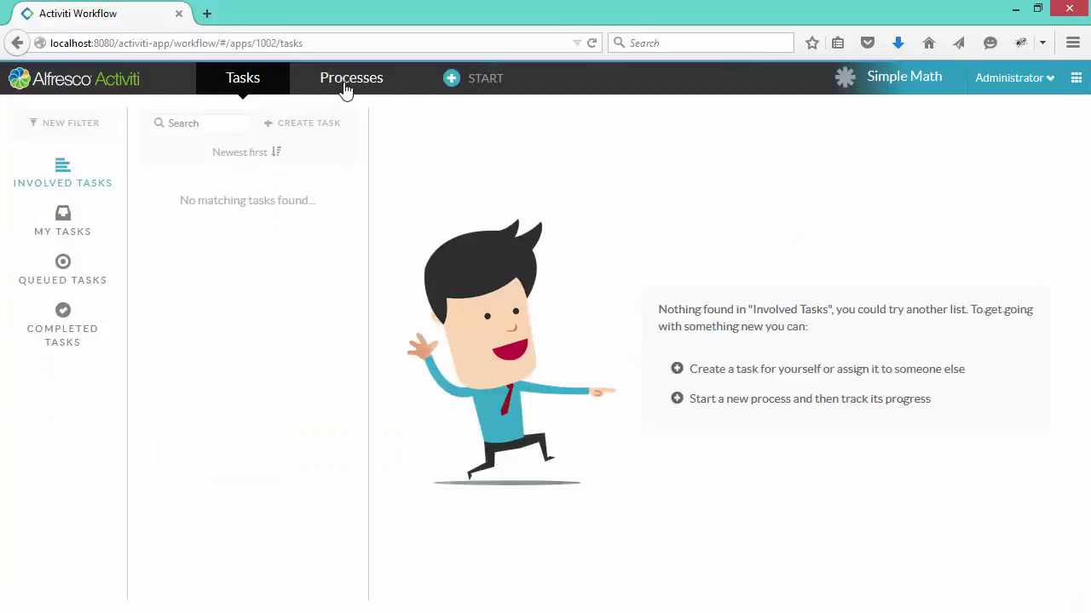
Step: Start the Addition - No Stencil process with operands 100 and 50, and complete its Show Result task
click(345, 85)
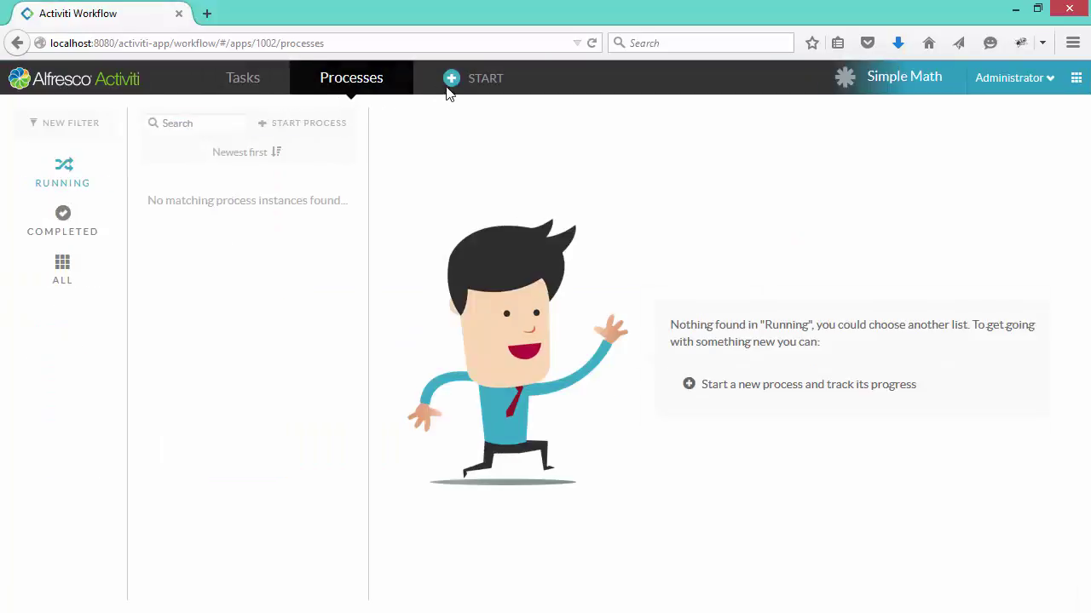
click(476, 84)
click(443, 231)
text(100)
text(50)
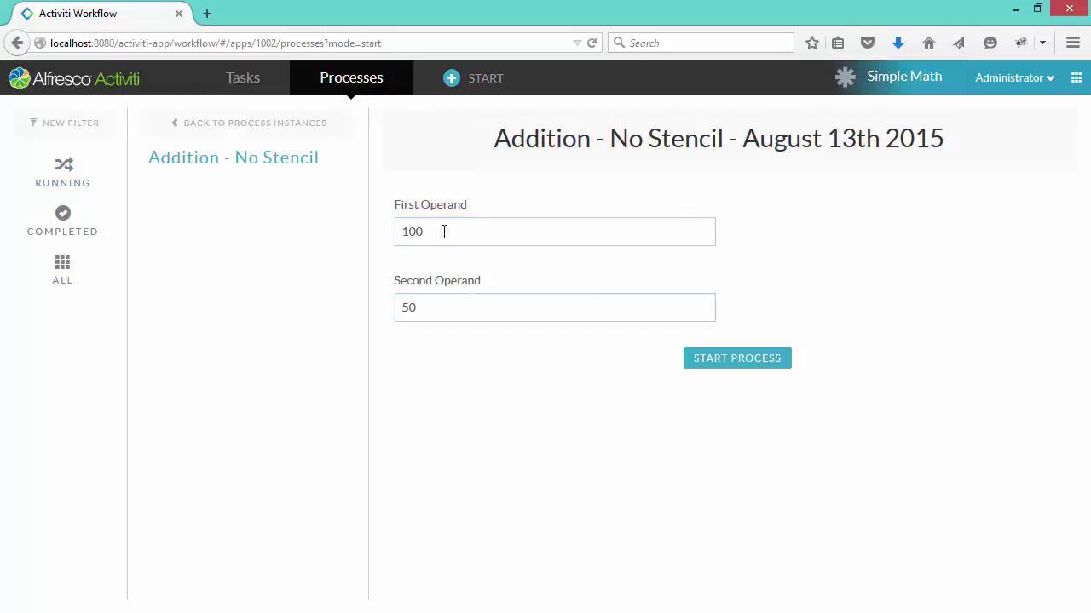
key(Return)
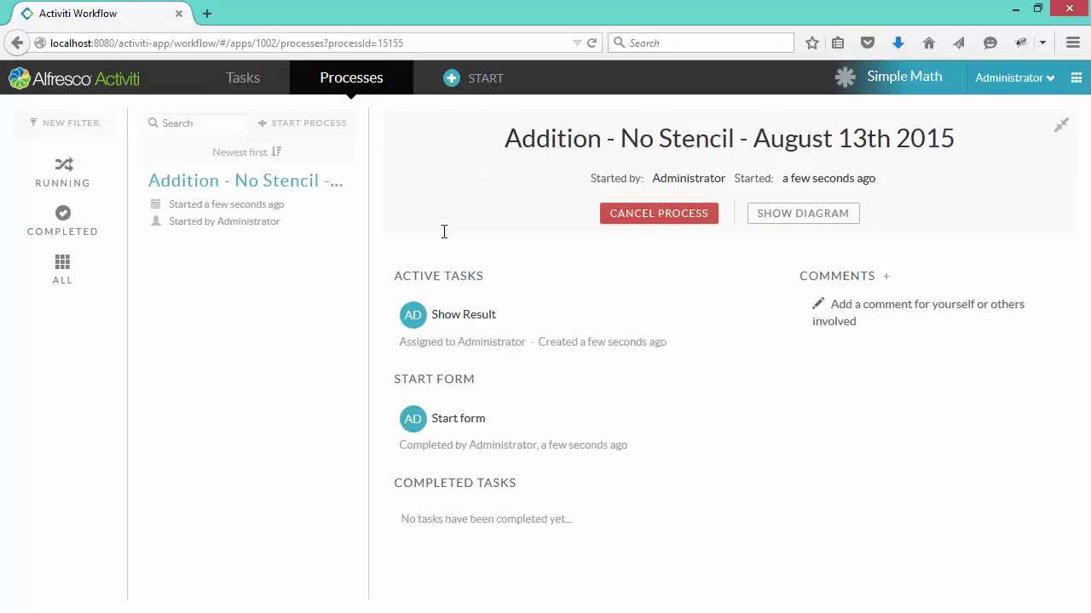
click(467, 317)
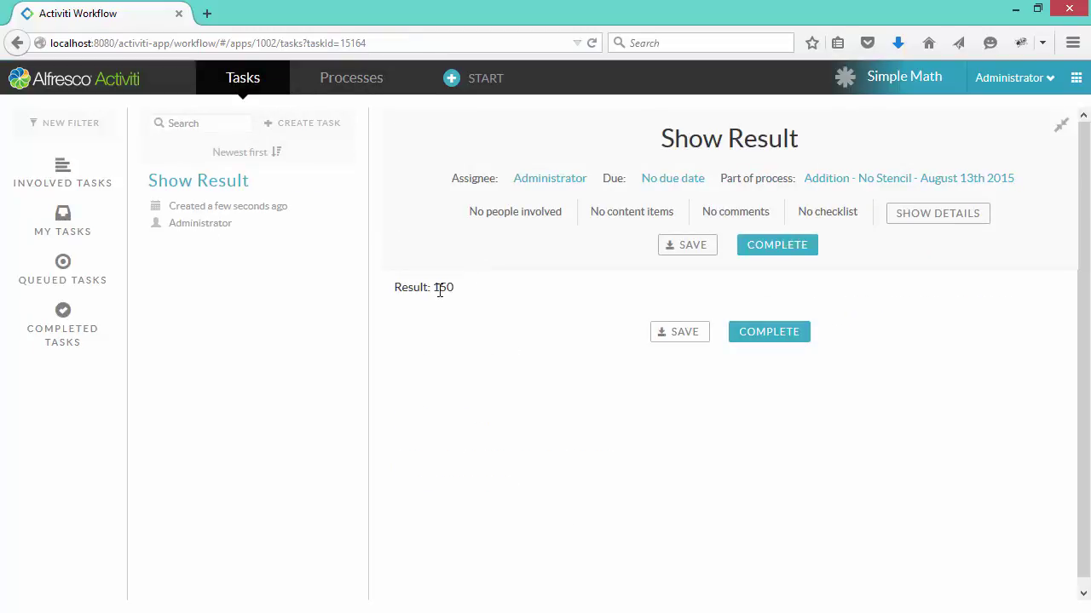
click(769, 333)
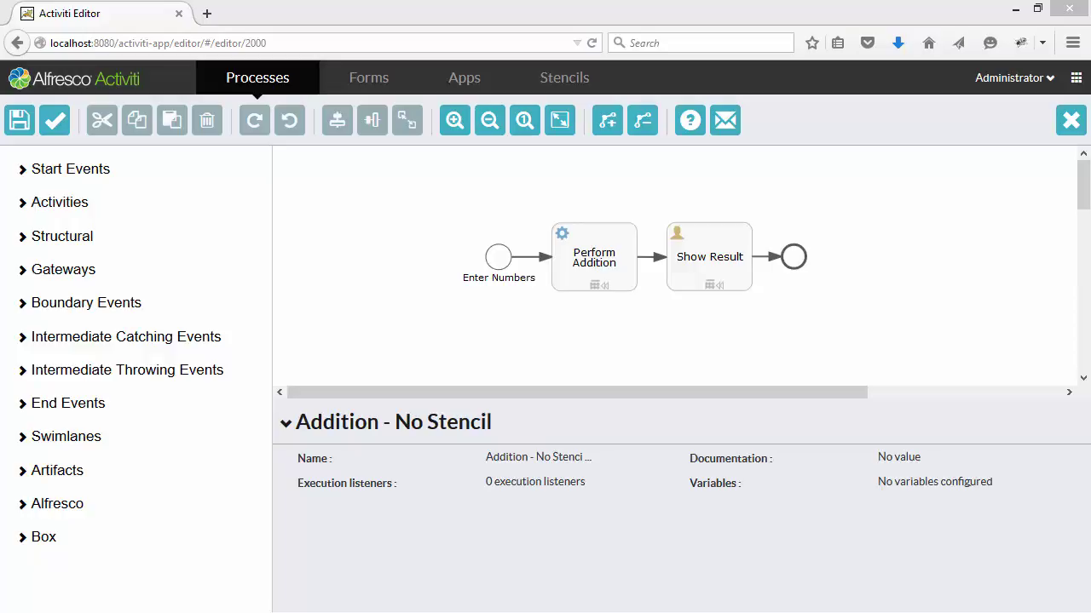
Step: Copy the delegate class name of the Perform Addition service task and open its class fields
click(615, 260)
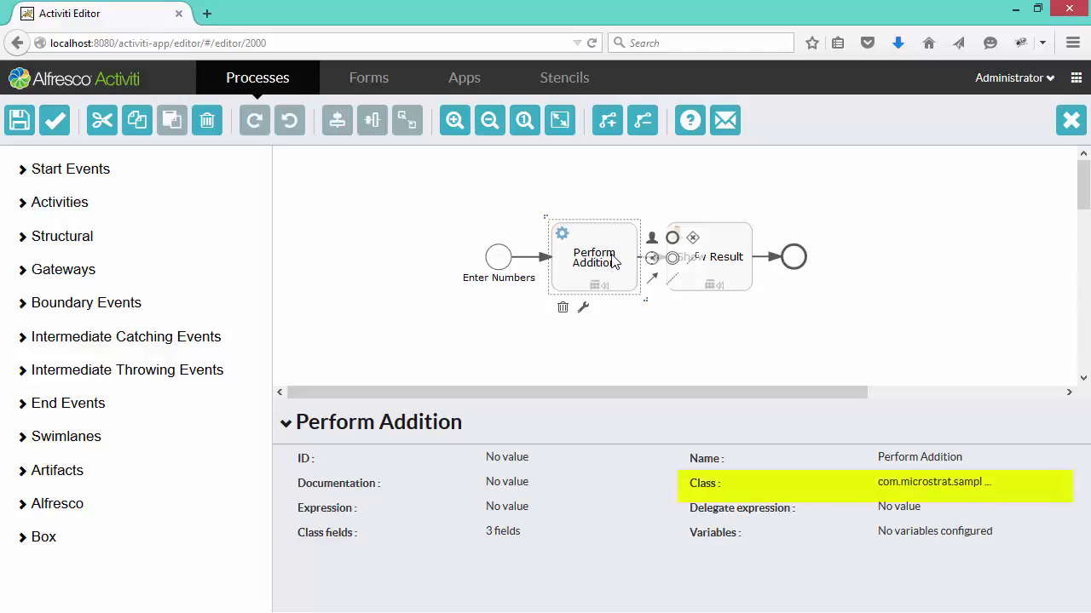
click(913, 484)
key(ctrl+c)
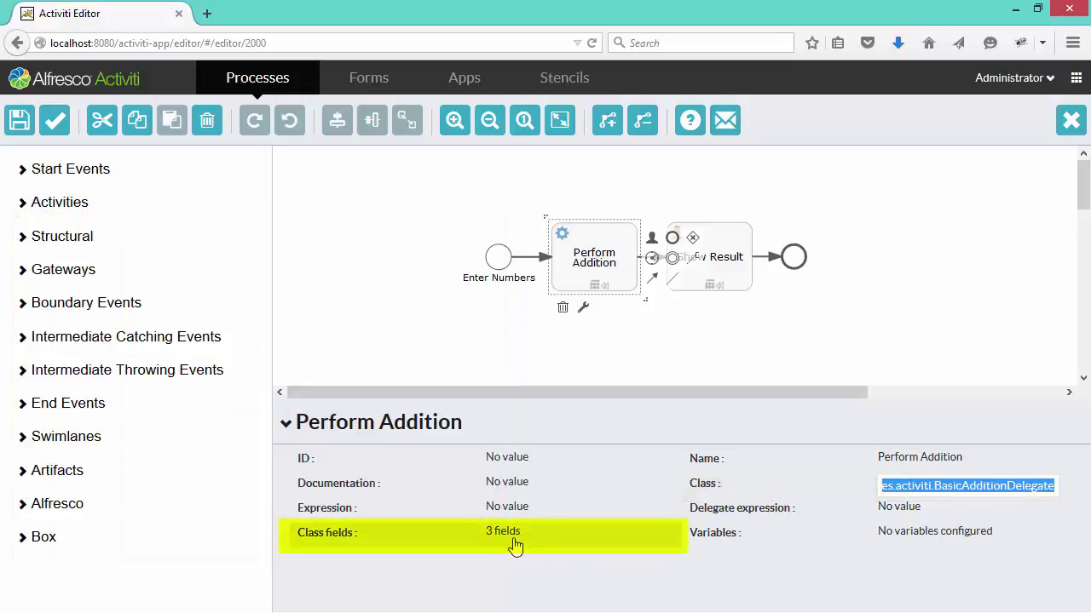
click(514, 540)
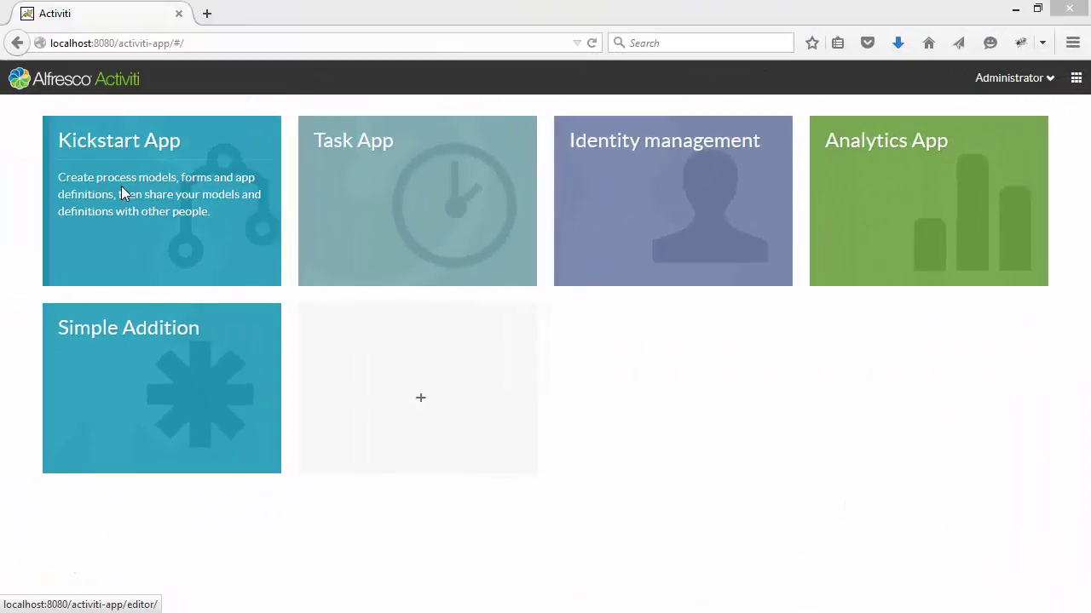
Step: Create a new stencil named Math in the Kickstart App, with BPMN editor as its editor type
click(121, 186)
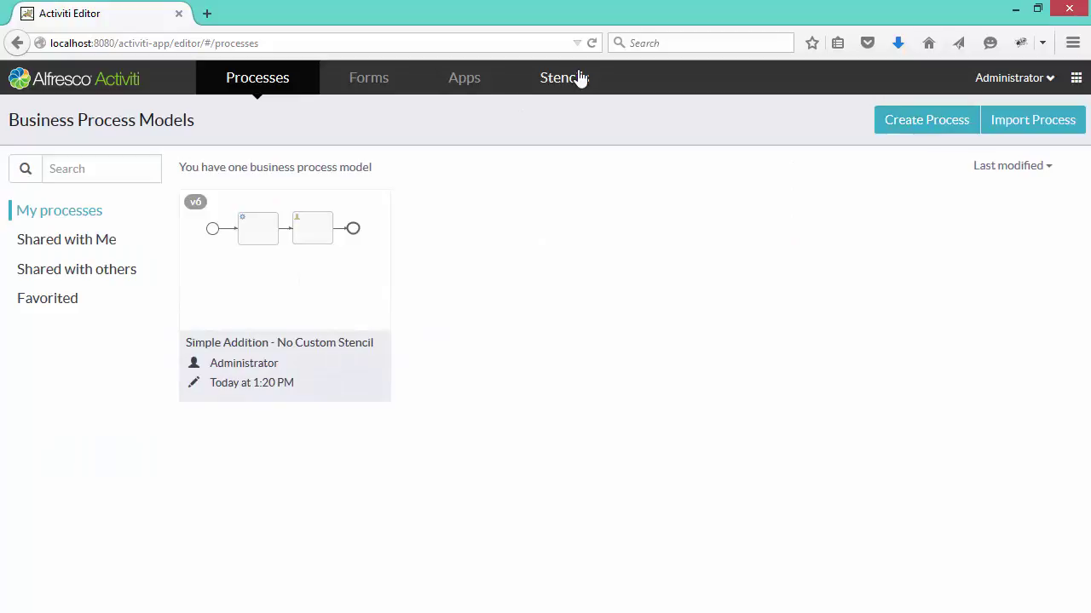
click(566, 81)
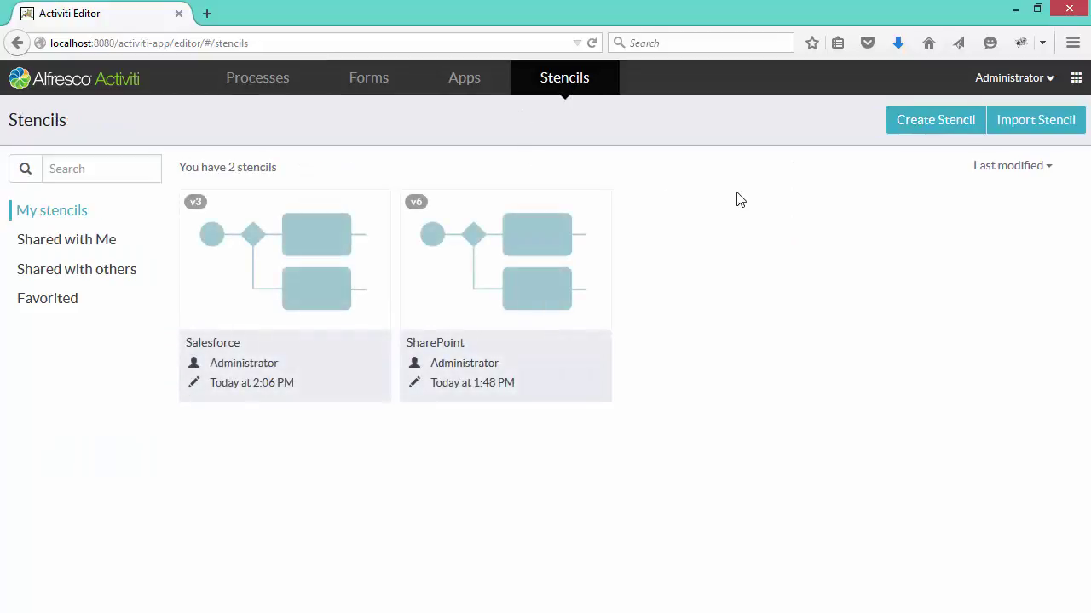
click(924, 126)
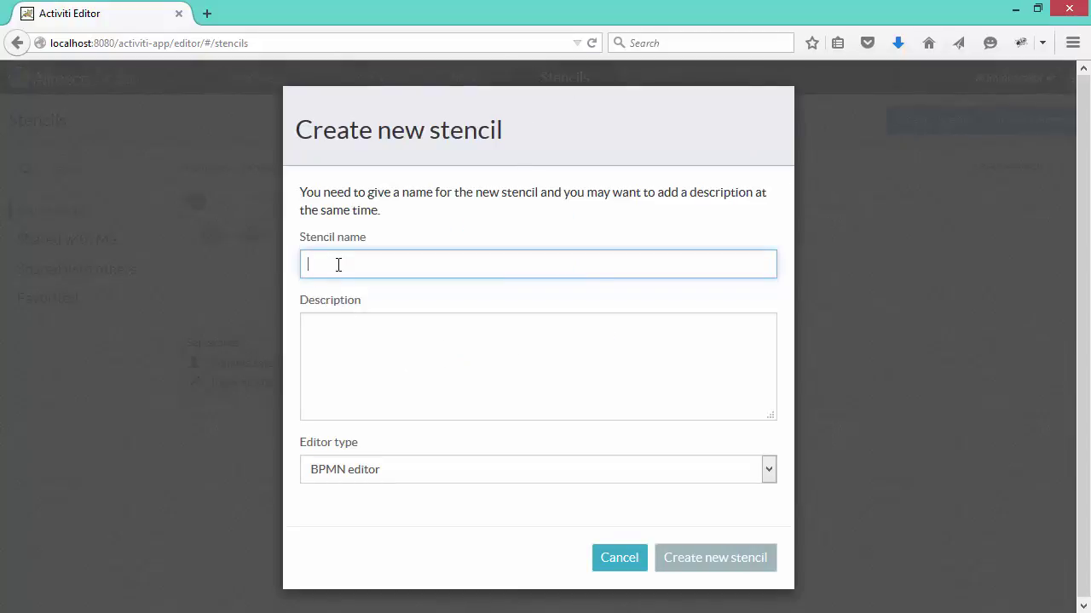
text(Math)
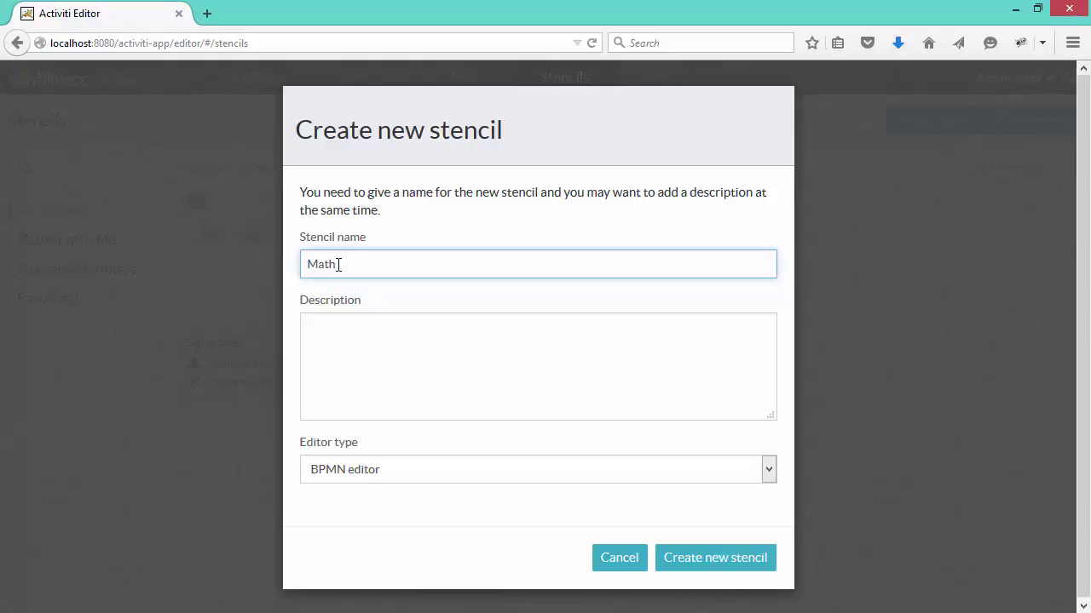
click(382, 474)
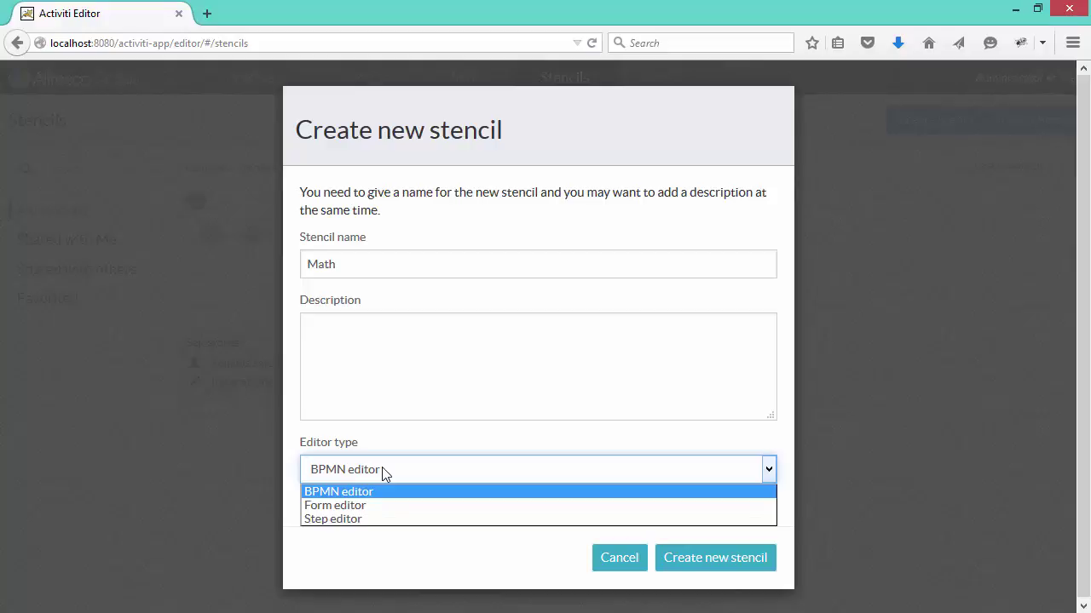
click(757, 568)
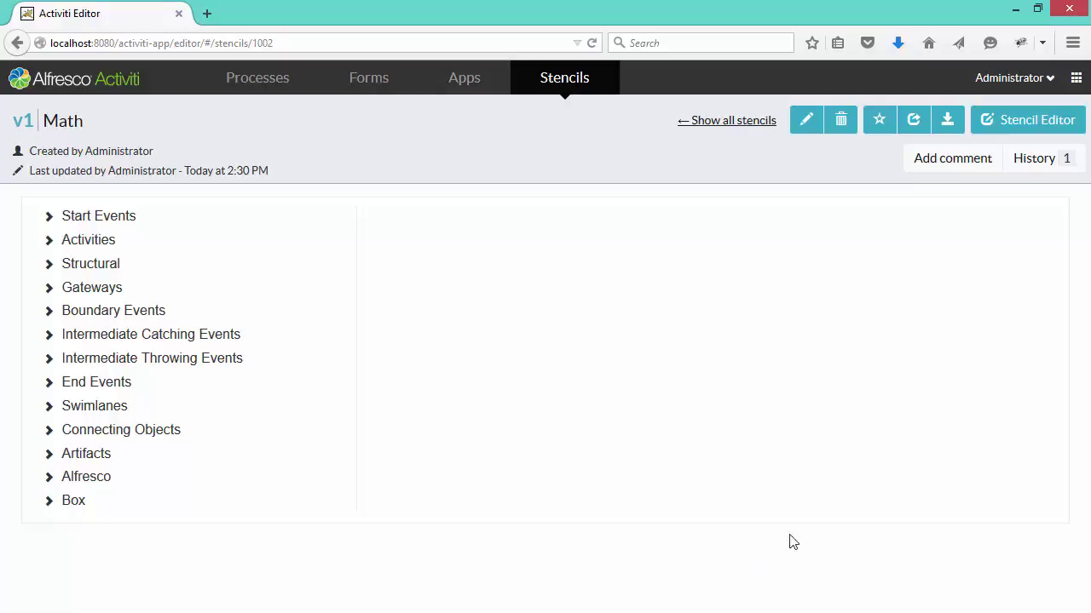
Step: Open the Math stencil for editing and add a new group named Simple Math
click(1014, 121)
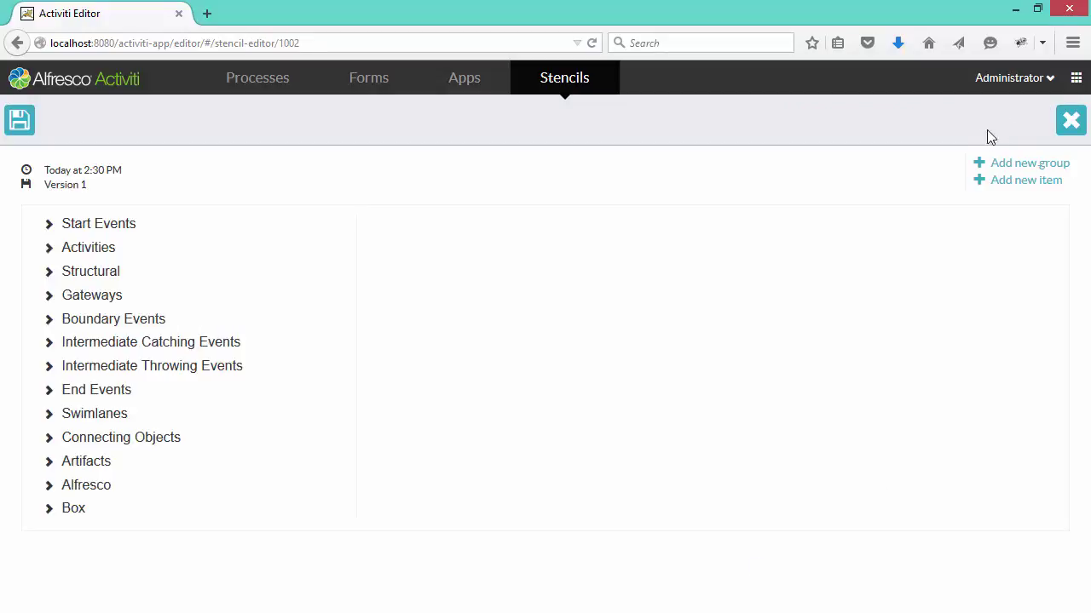
click(1025, 165)
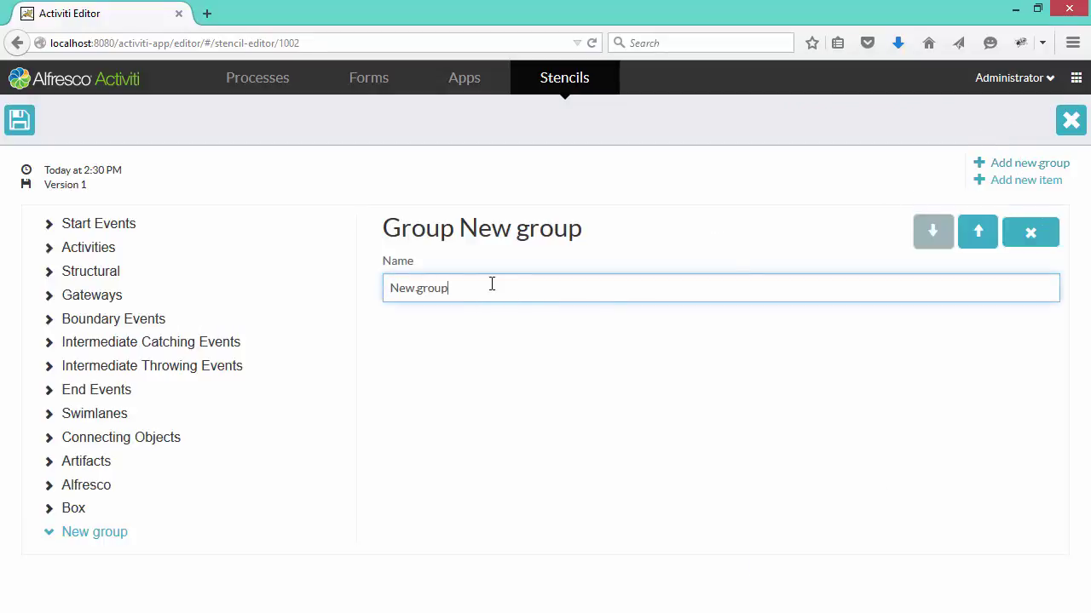
drag(491, 284, 209, 296)
text(Simple Math)
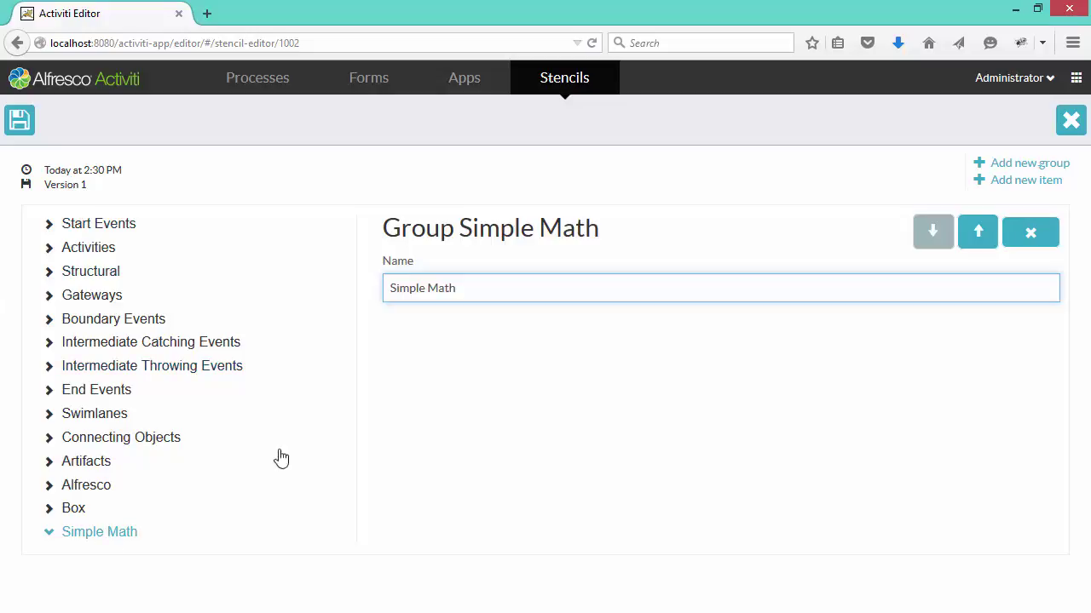
Step: Add a new stencil item named Addition Service Task and assign it to the Simple Math group
click(1012, 182)
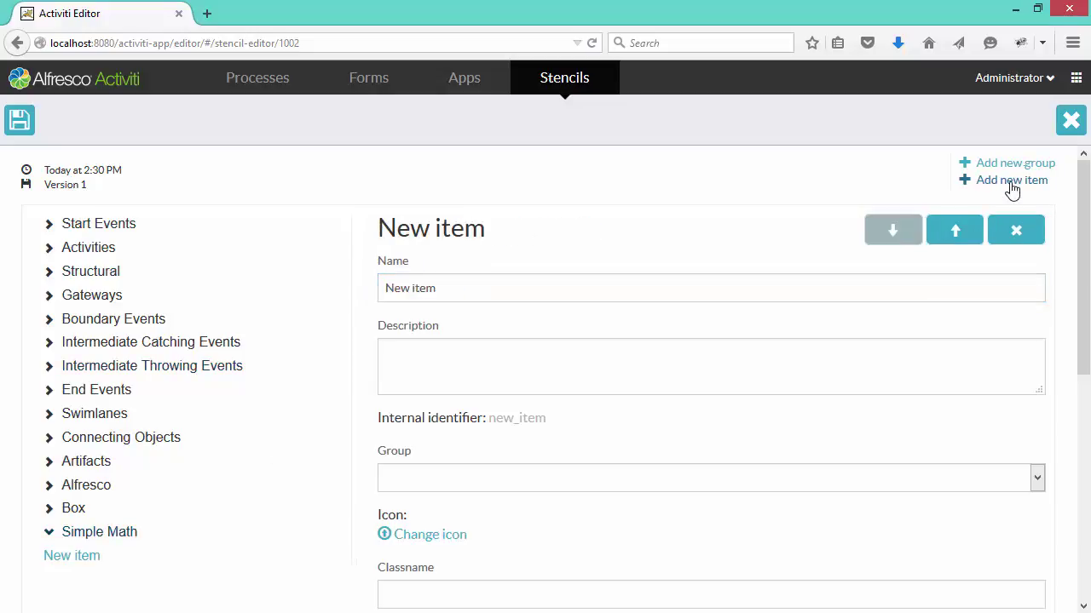
drag(477, 288, 285, 280)
text(Addi)
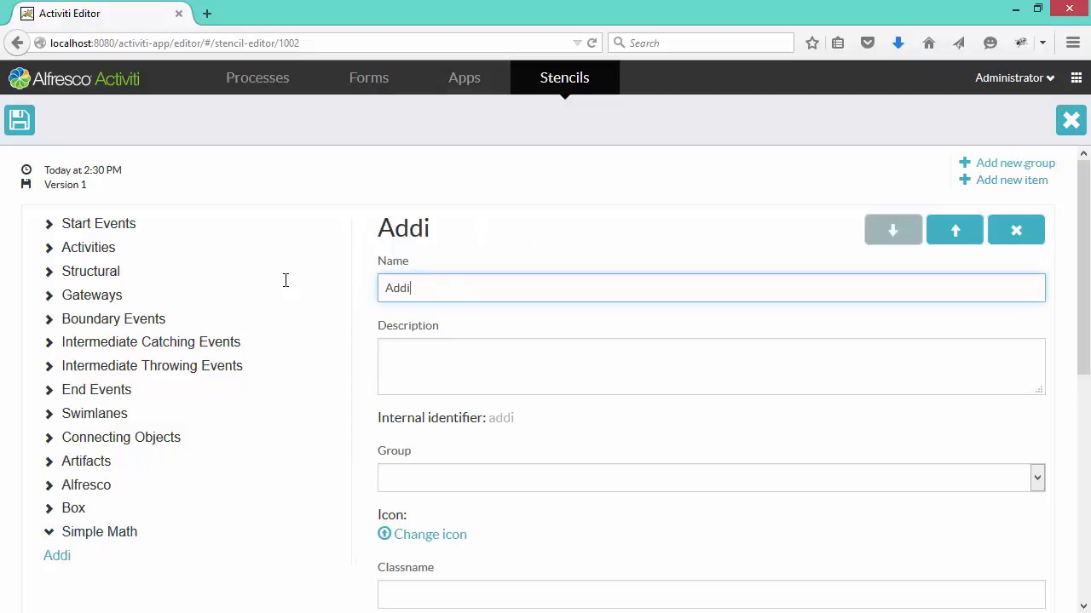
text(tion Serv)
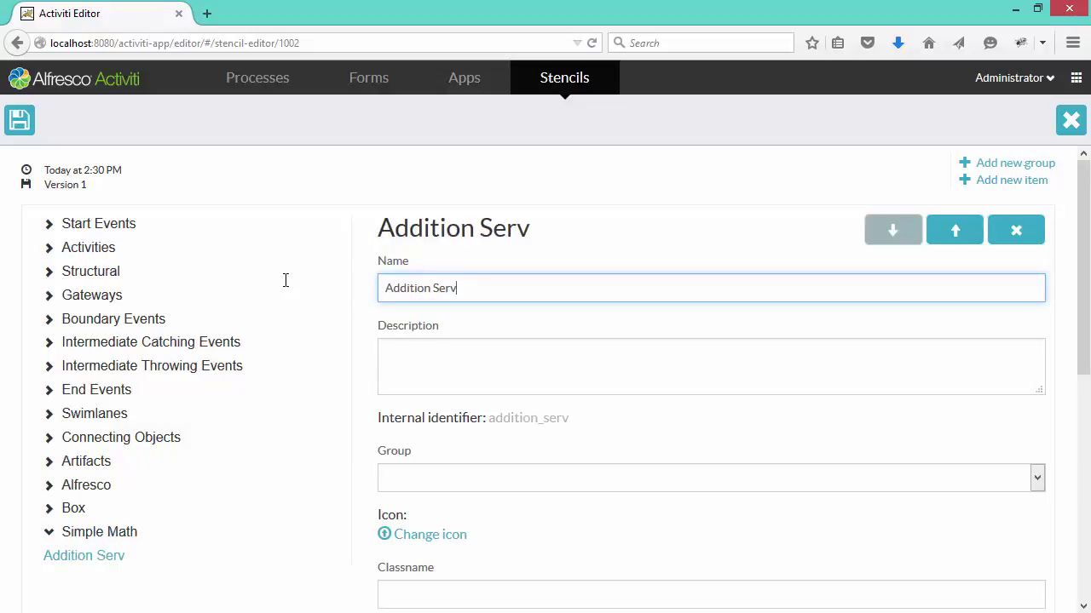
text(ice Task)
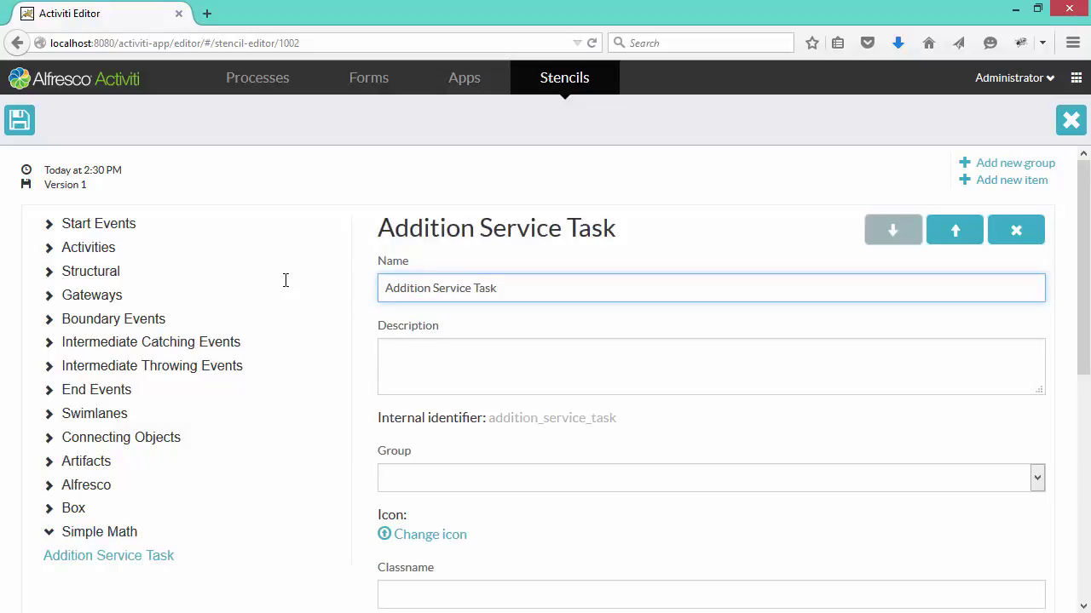
click(449, 480)
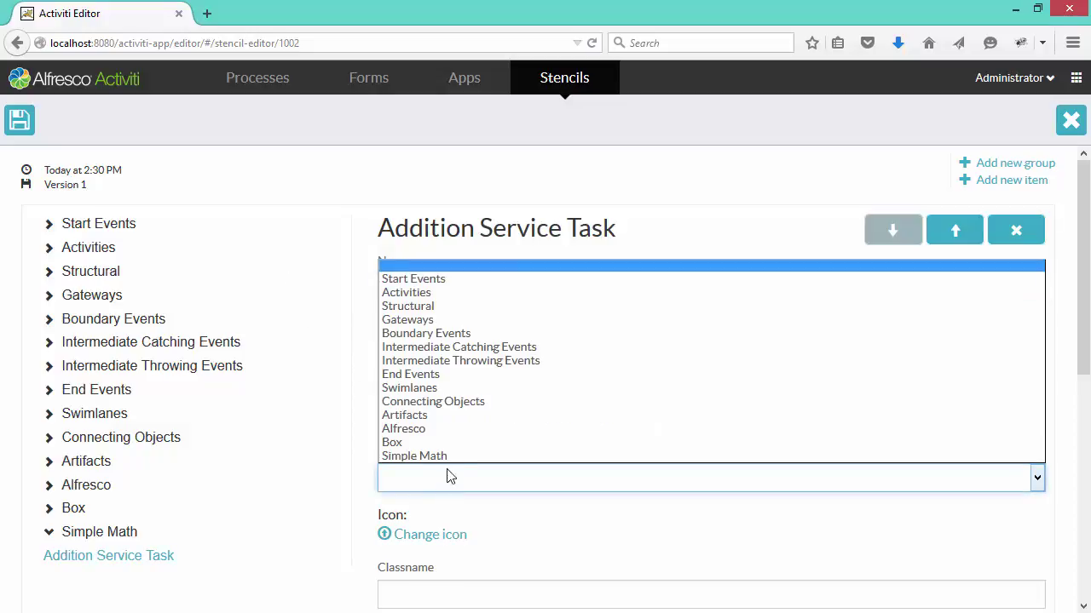
click(451, 457)
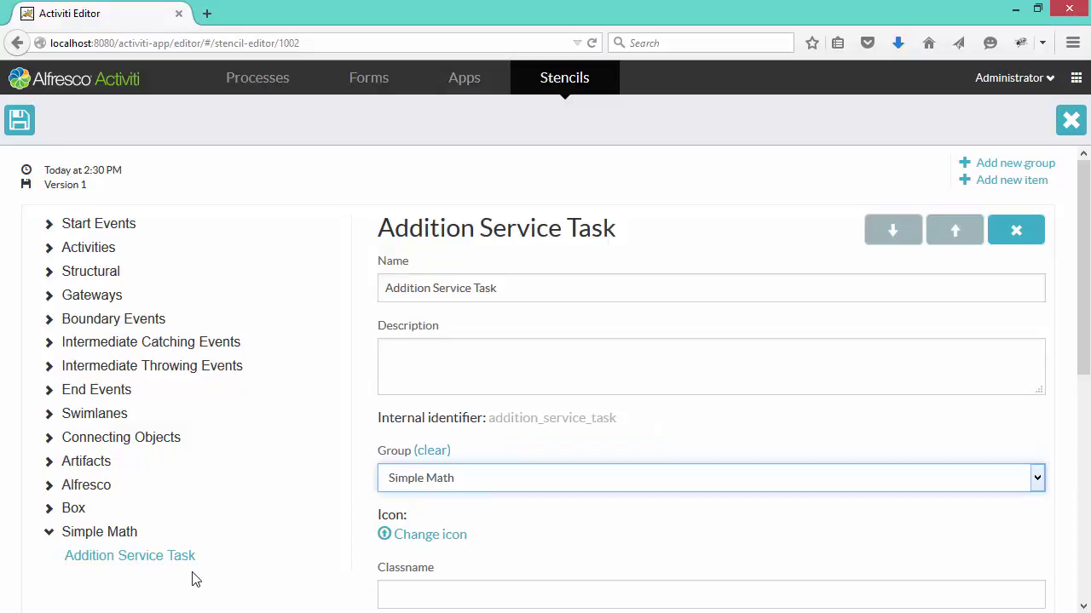
Step: Give the Addition Service Task item a blue plus icon and the classname com.microstrat.samples.activiti.BasicAdditionDelegate
click(427, 537)
drag(445, 363, 499, 324)
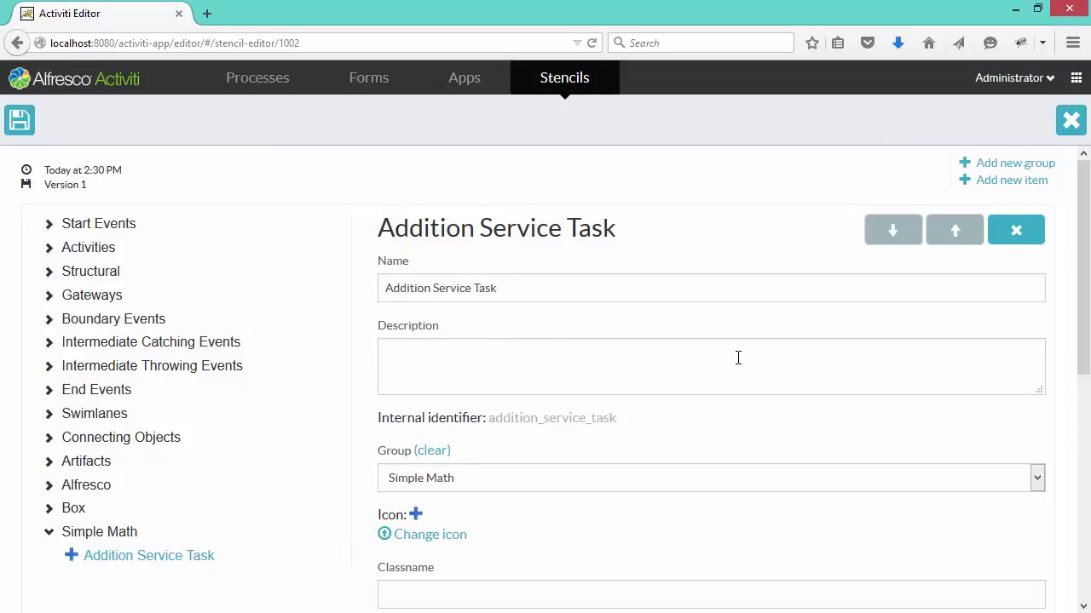
click(545, 594)
key(ctrl+v)
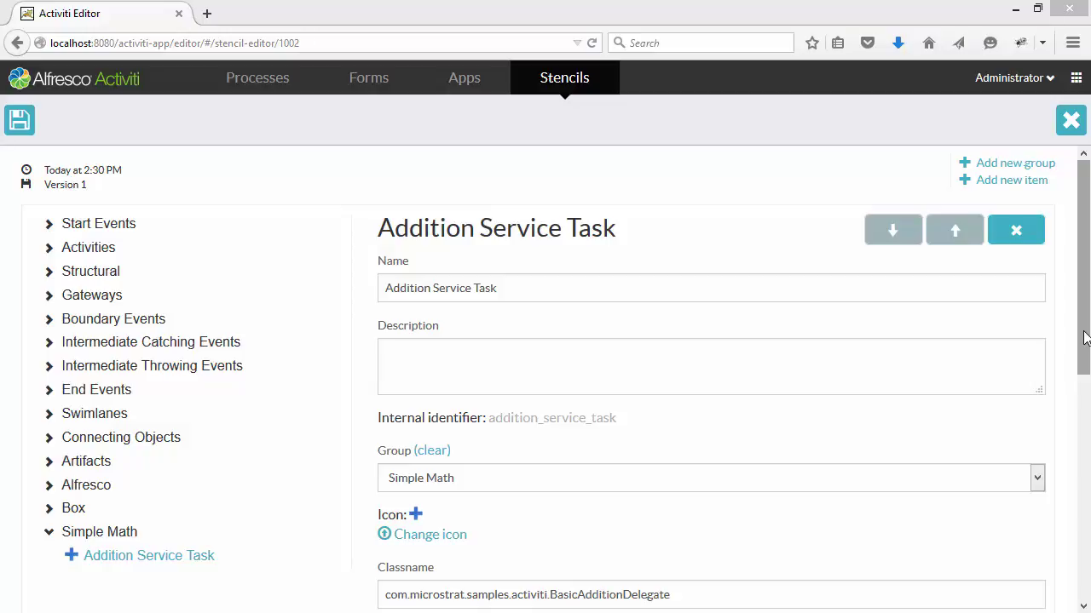
Step: Remove the Asynchronous, Exclusive, Execution listeners and Multi-instance type properties from the Addition Service Task item
drag(1084, 337, 1023, 596)
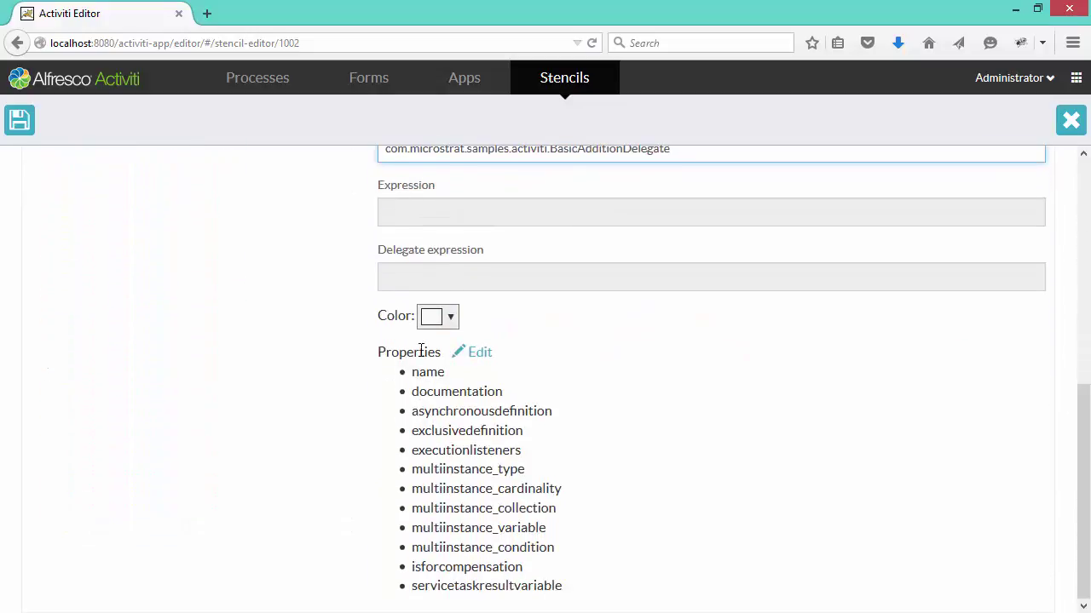
click(479, 357)
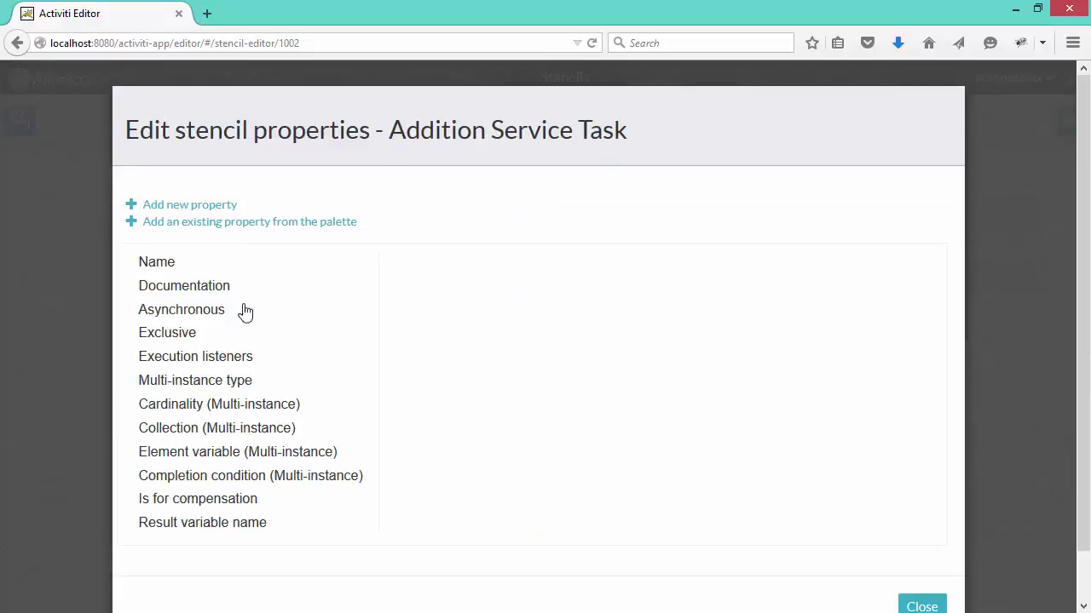
click(192, 313)
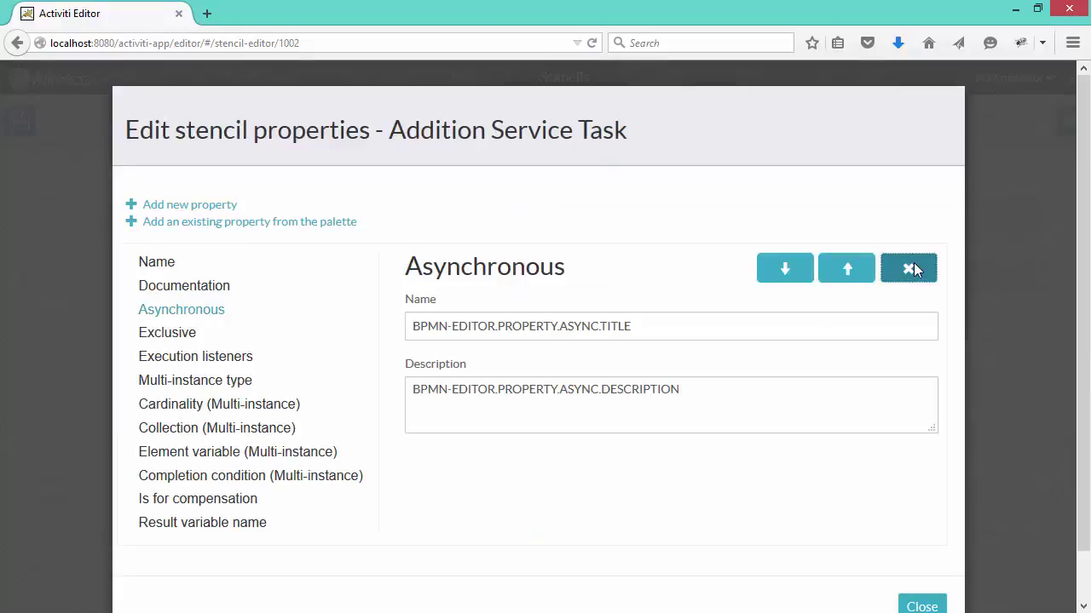
click(908, 267)
click(207, 334)
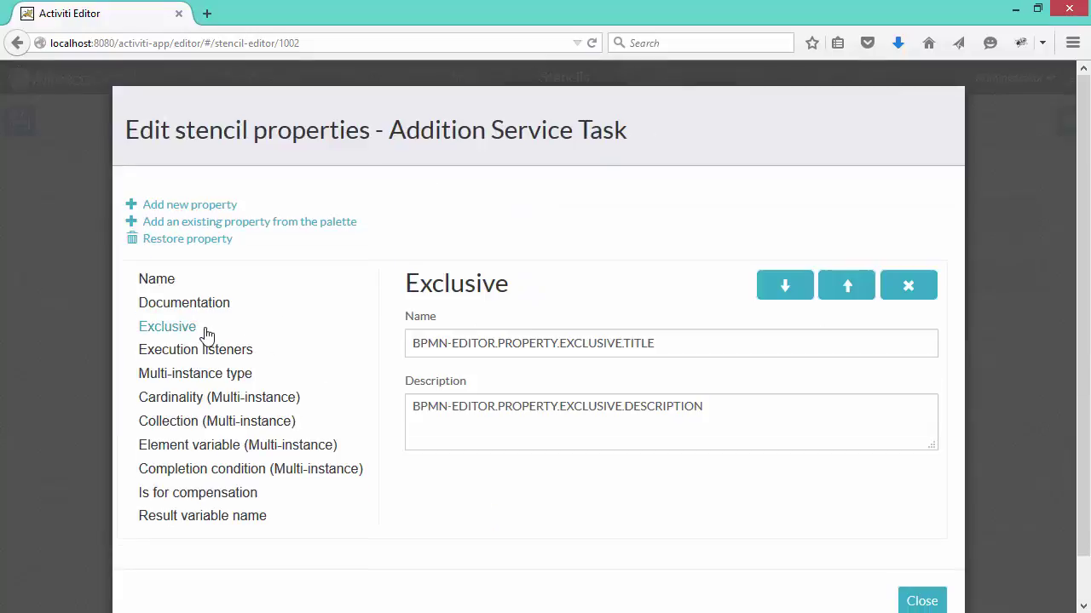
click(915, 286)
click(232, 332)
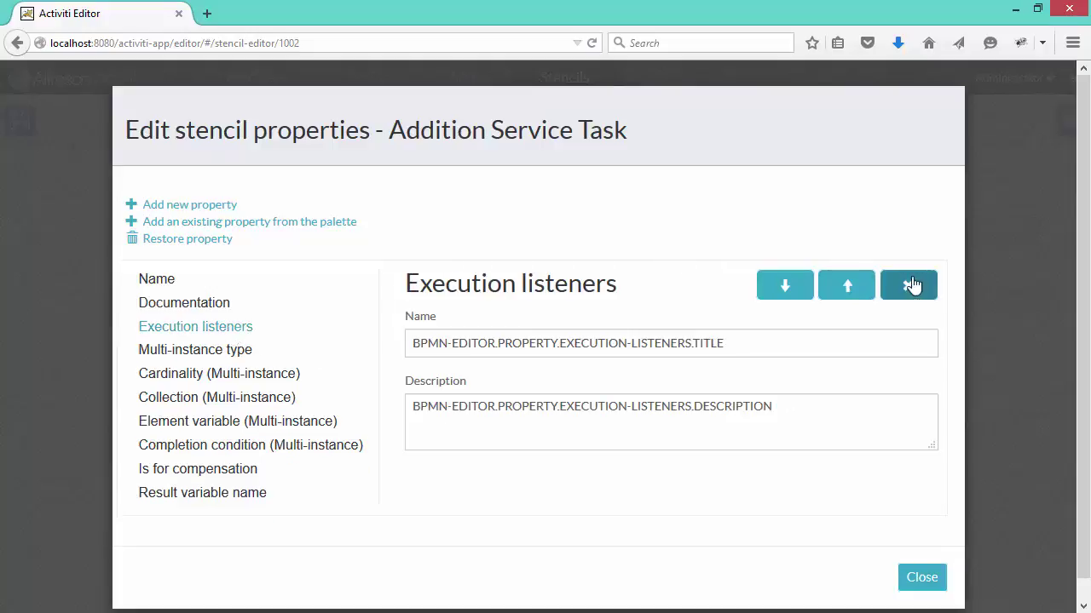
click(907, 287)
click(266, 334)
click(912, 288)
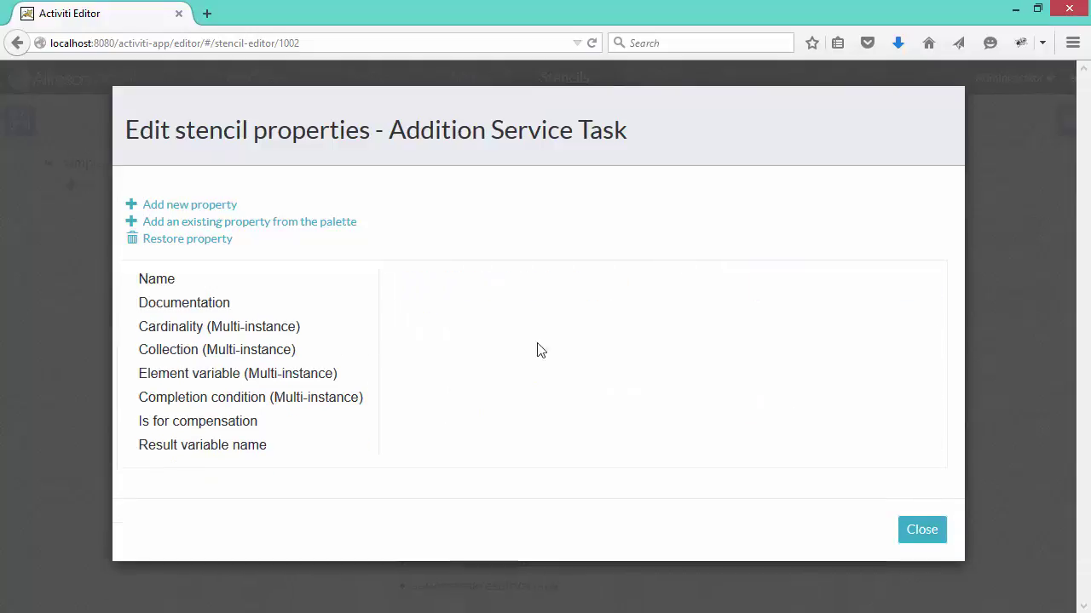
Step: Remove the multi-instance Cardinality, Collection, Element variable and Completion condition properties from the stencil item
click(239, 329)
click(909, 286)
click(288, 331)
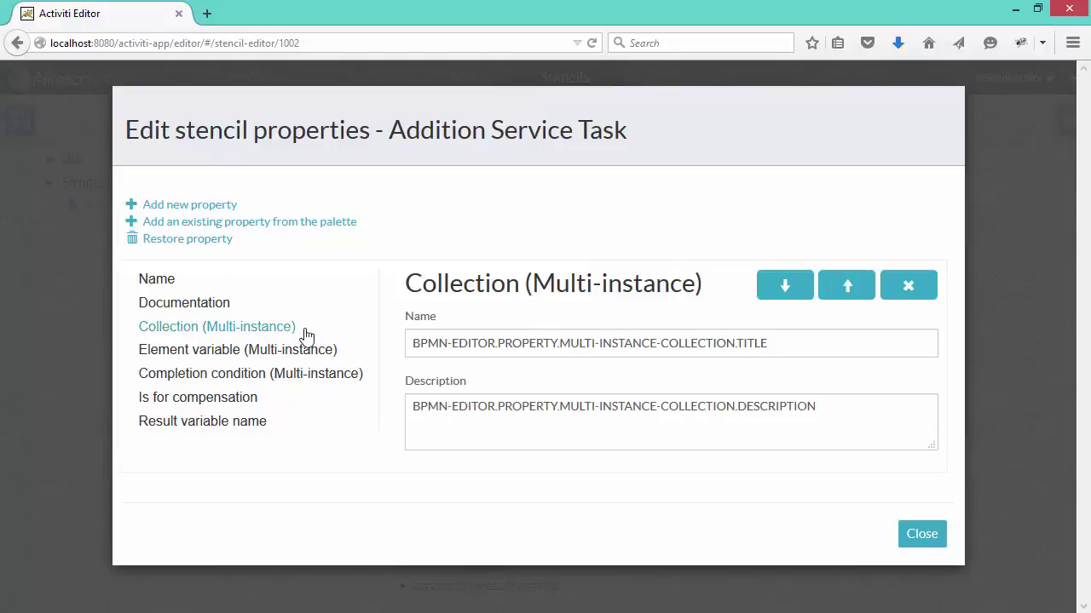
click(894, 289)
click(246, 331)
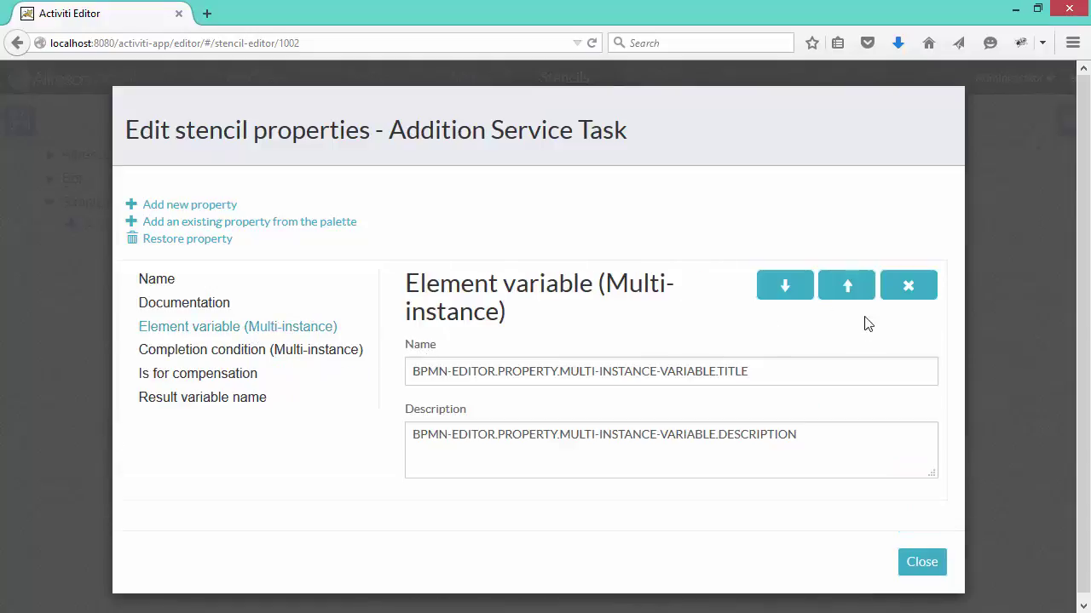
click(908, 287)
click(306, 331)
click(908, 287)
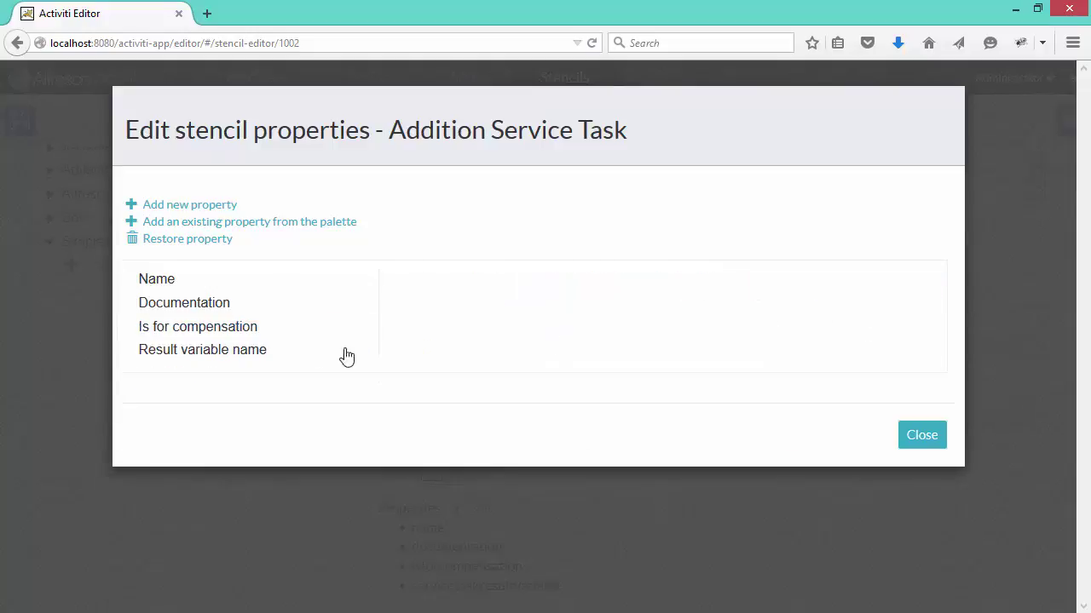
Step: Remove the Is for compensation and Result variable name properties from the Addition Service Task item
click(261, 333)
click(903, 287)
click(261, 332)
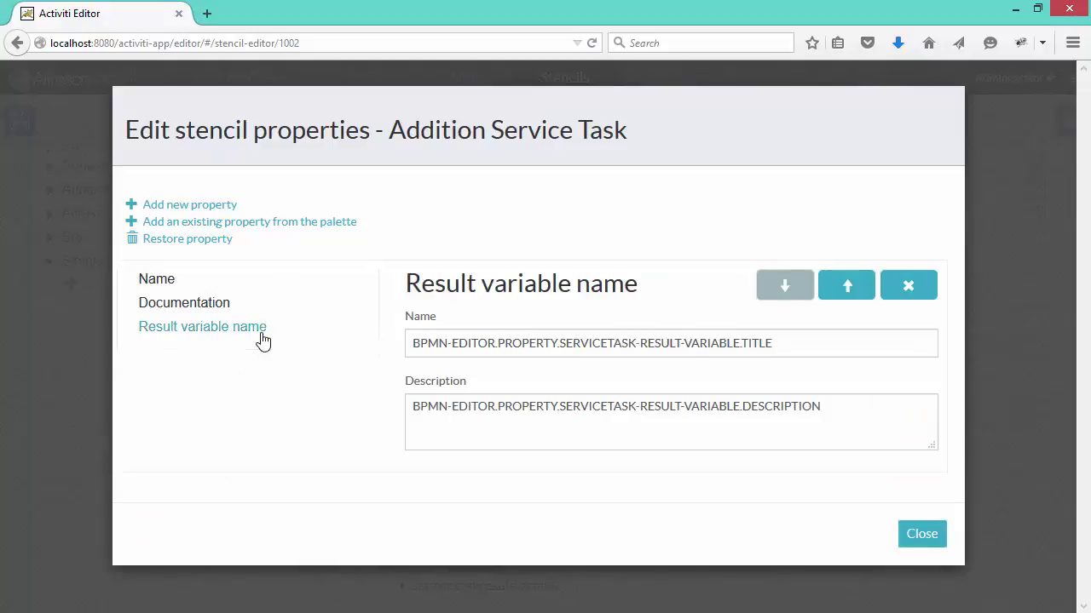
click(904, 287)
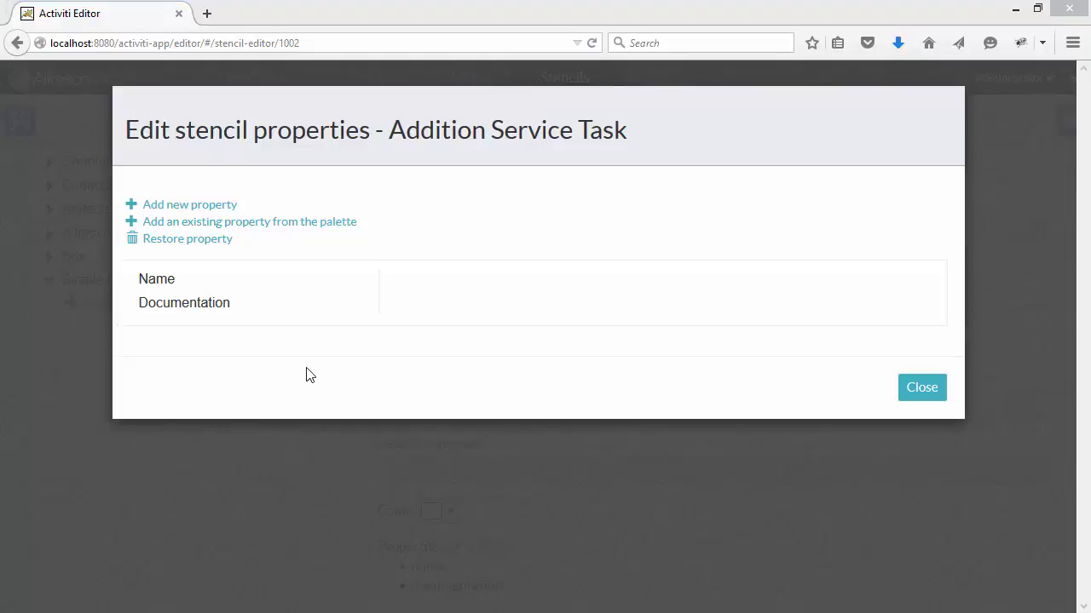
Step: Start a new property for the stencil item named First Operand with the ID firstOperand
click(205, 208)
click(459, 349)
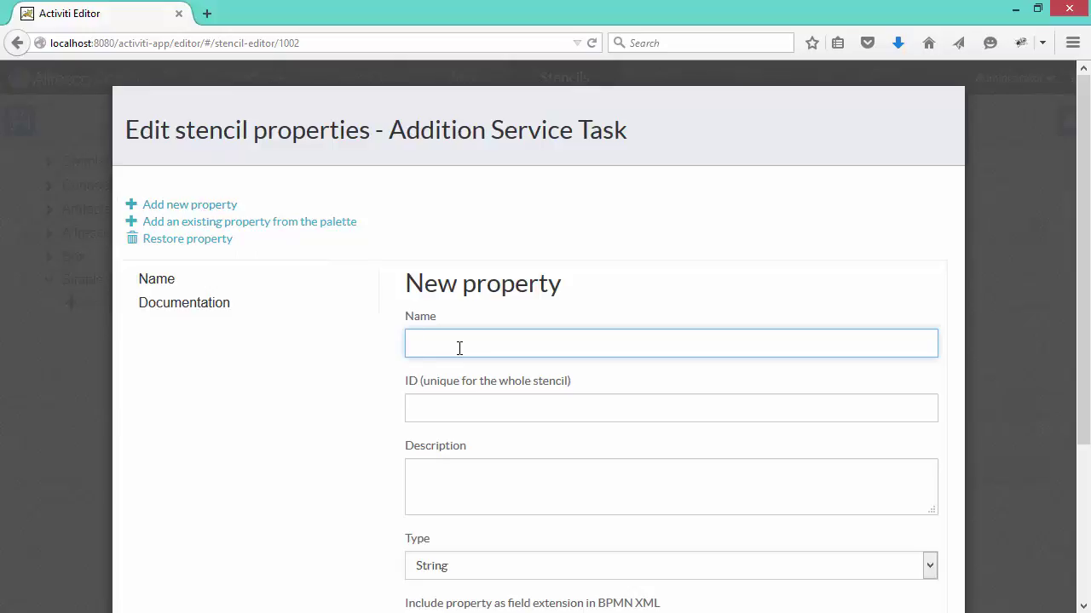
text(First Operand)
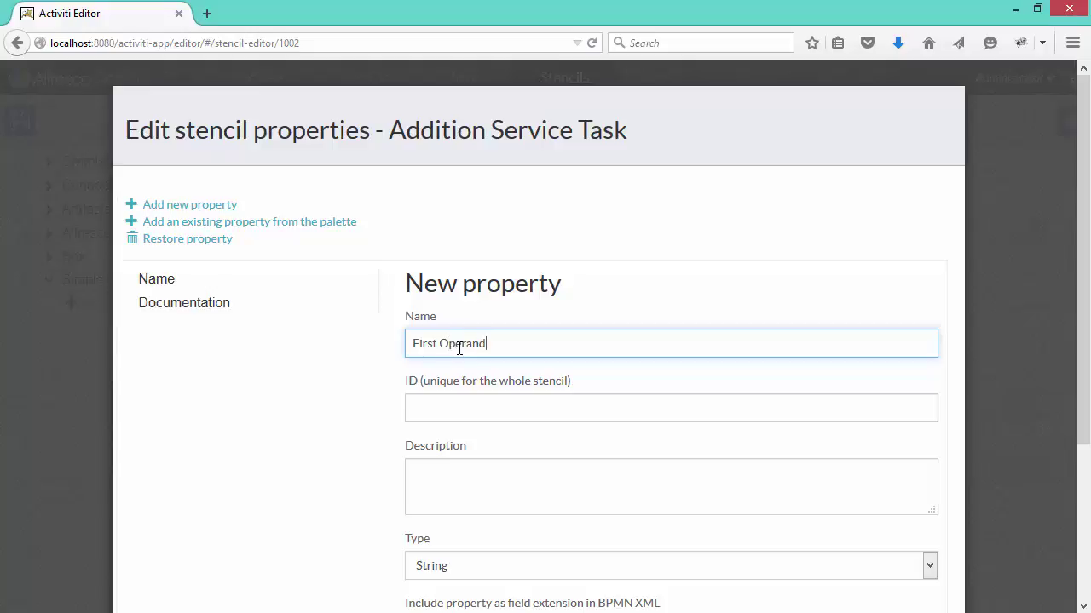
click(448, 408)
text(firstOp)
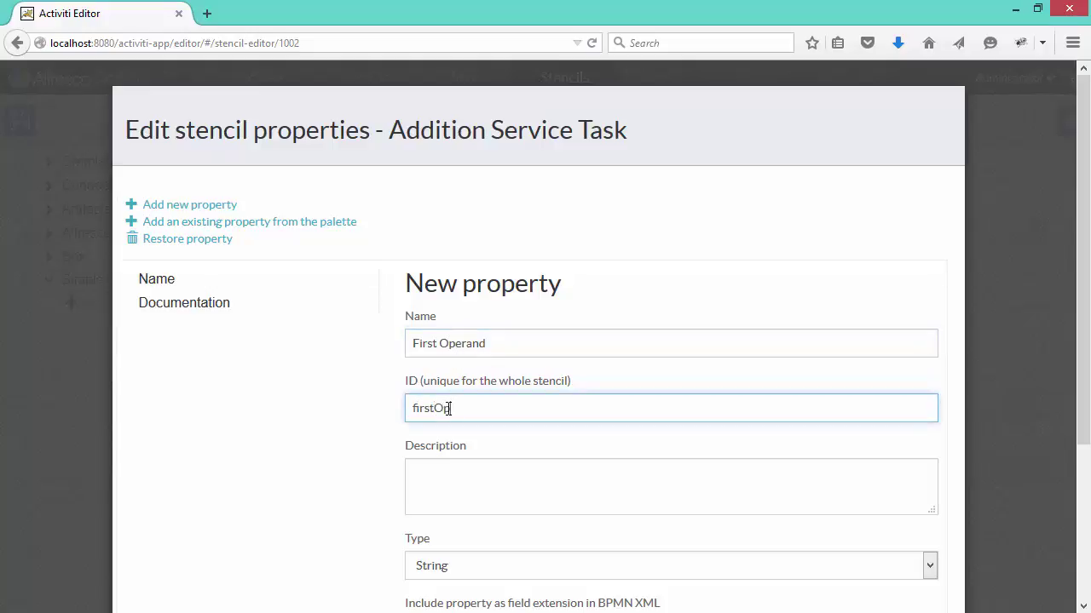
text(erand)
Step: Keep First Operand's type as String, include it as a BPMN XML field extension named firstOperand, and save the property
click(461, 569)
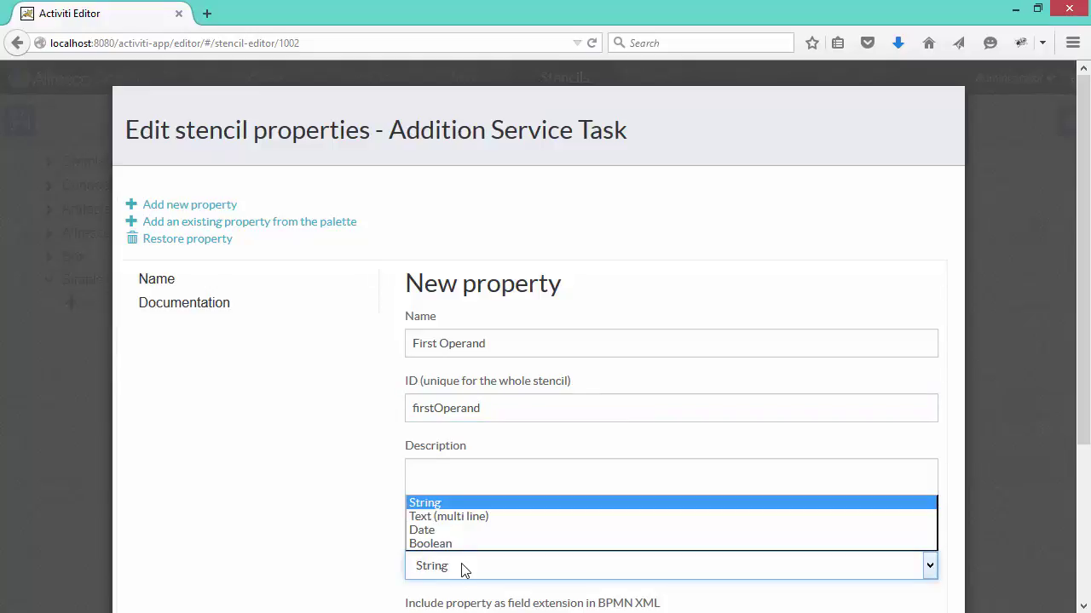
click(338, 553)
scroll(350, 530, down, 3)
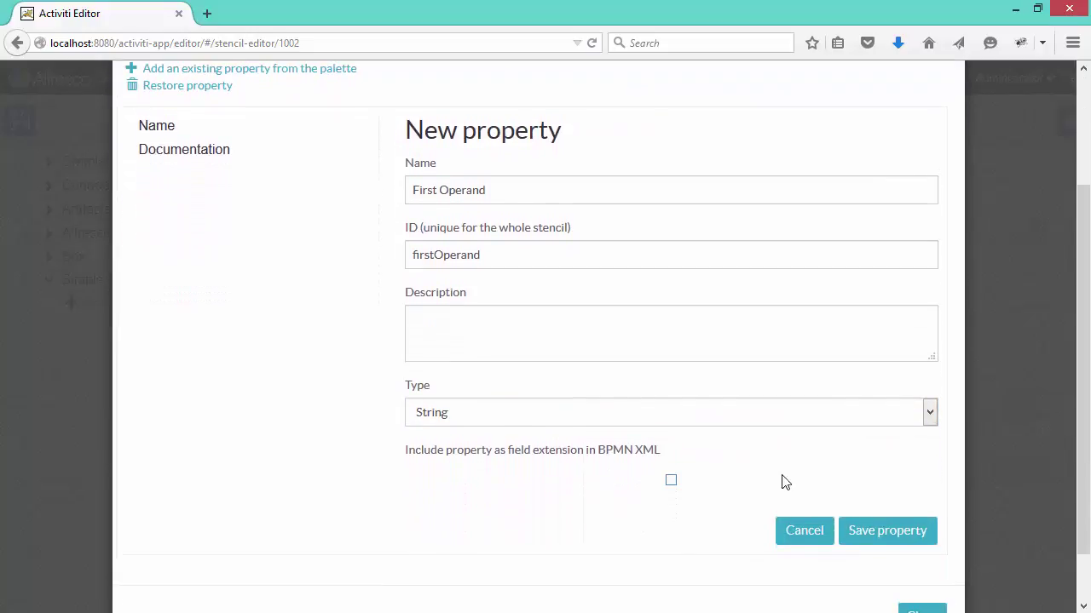
click(670, 481)
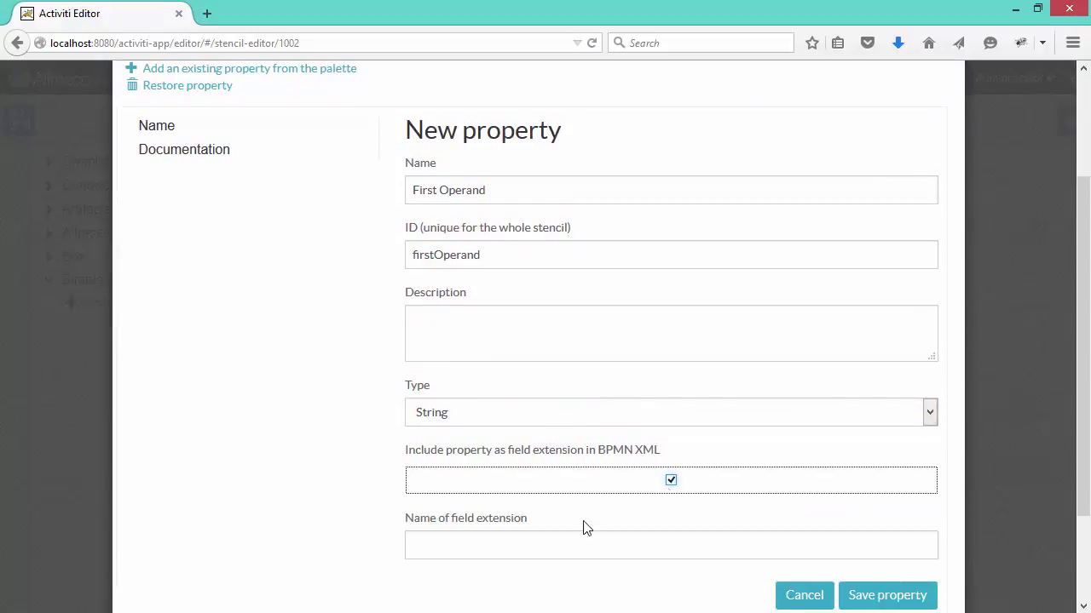
click(446, 549)
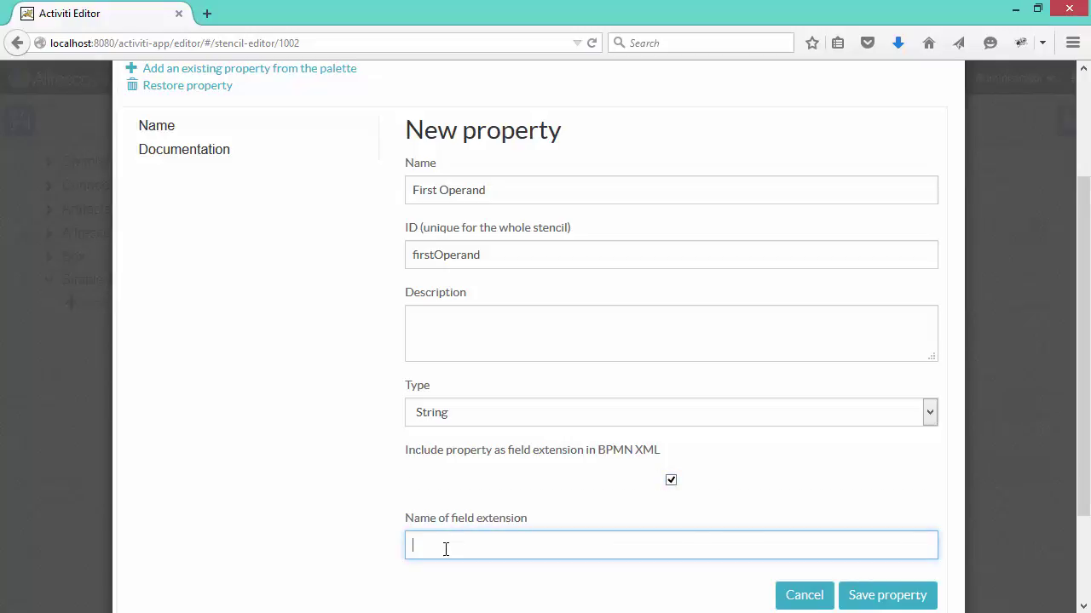
text(firstOperand)
click(852, 595)
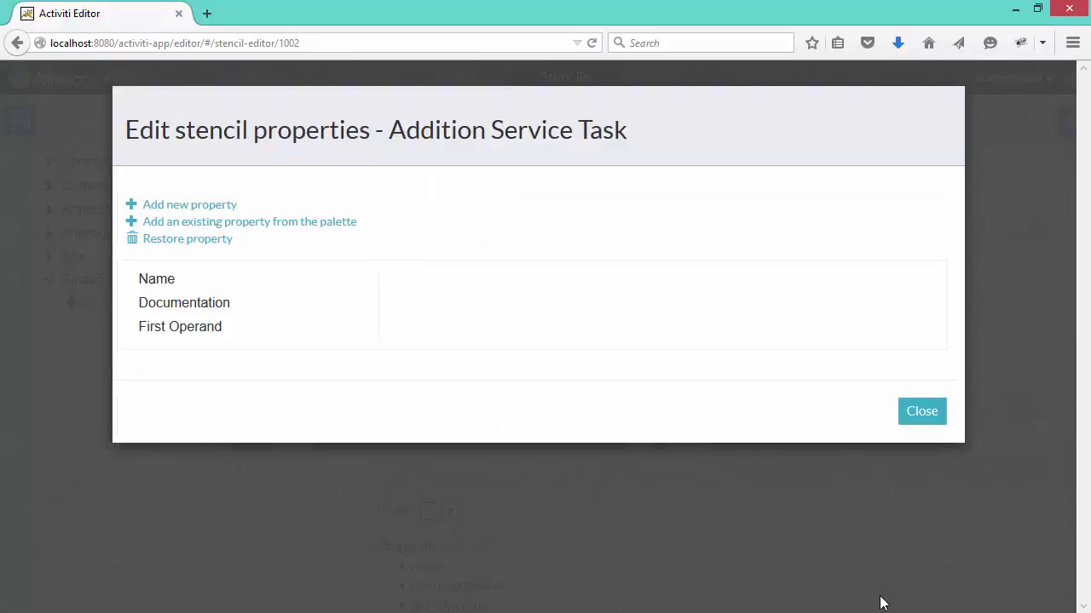
Step: Start another new property named Second Operand with the ID secondOperand
click(212, 207)
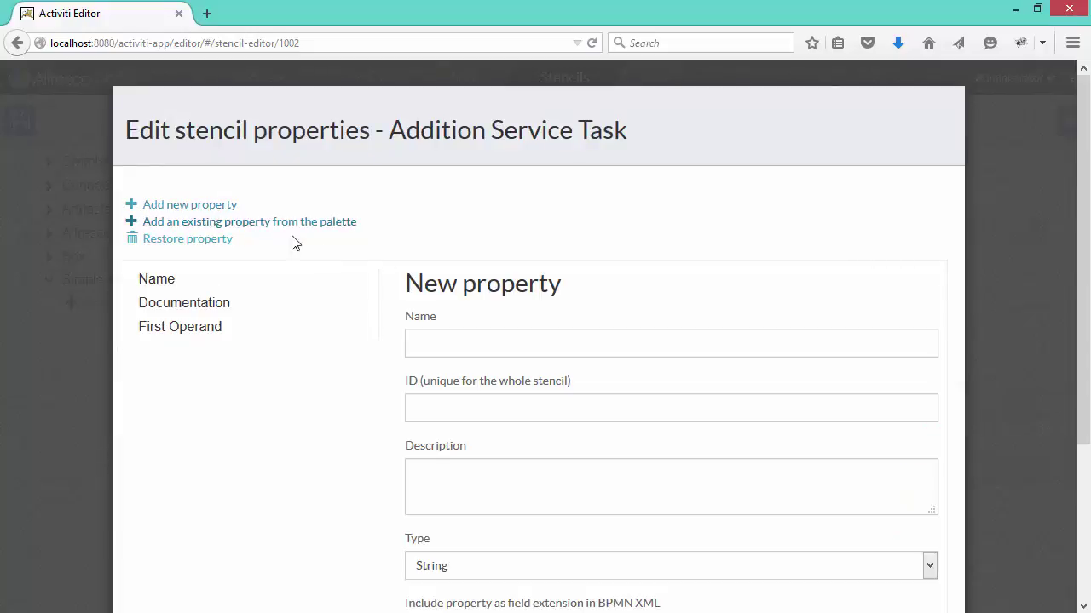
click(435, 341)
text(Second )
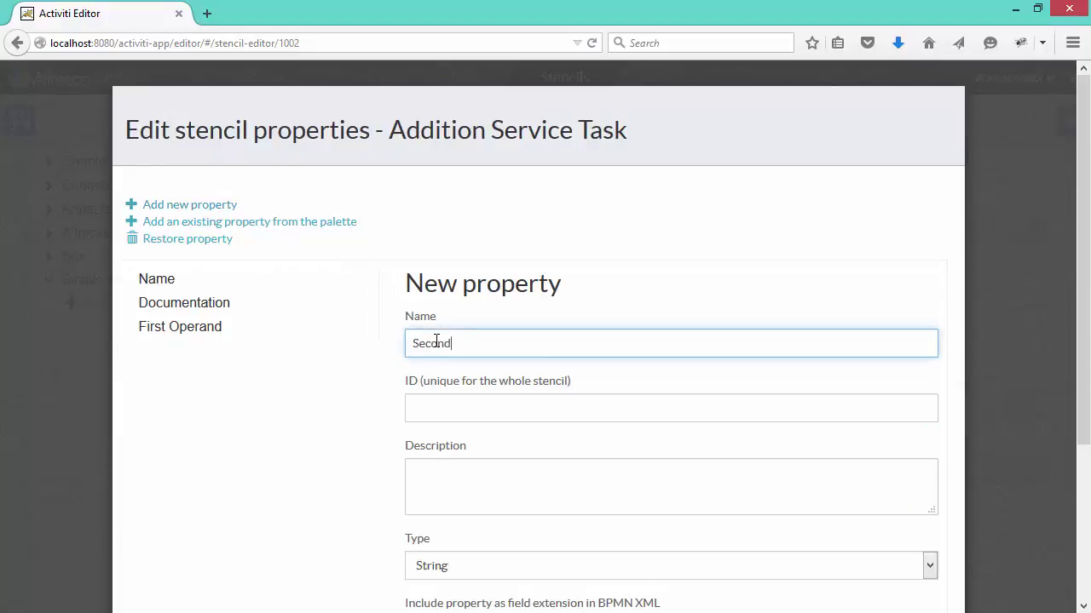
text(Operand)
key(Tab)
text(secondOperand)
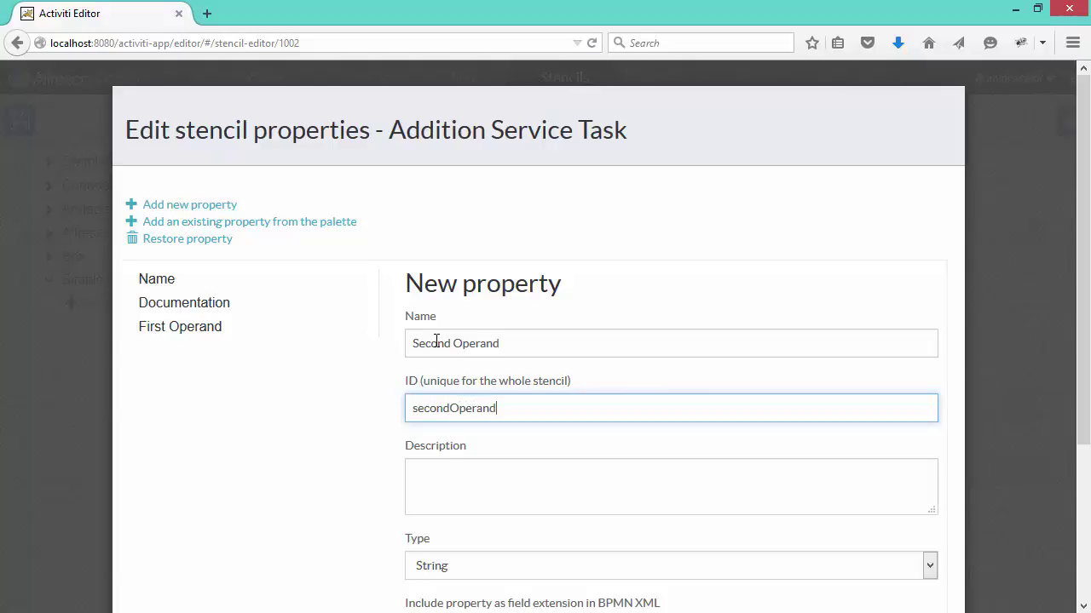
Step: Include Second Operand as a BPMN XML field extension named secondOperand and save the property
click(320, 555)
scroll(356, 455, down, 2)
click(670, 518)
click(480, 576)
text(secondOperand)
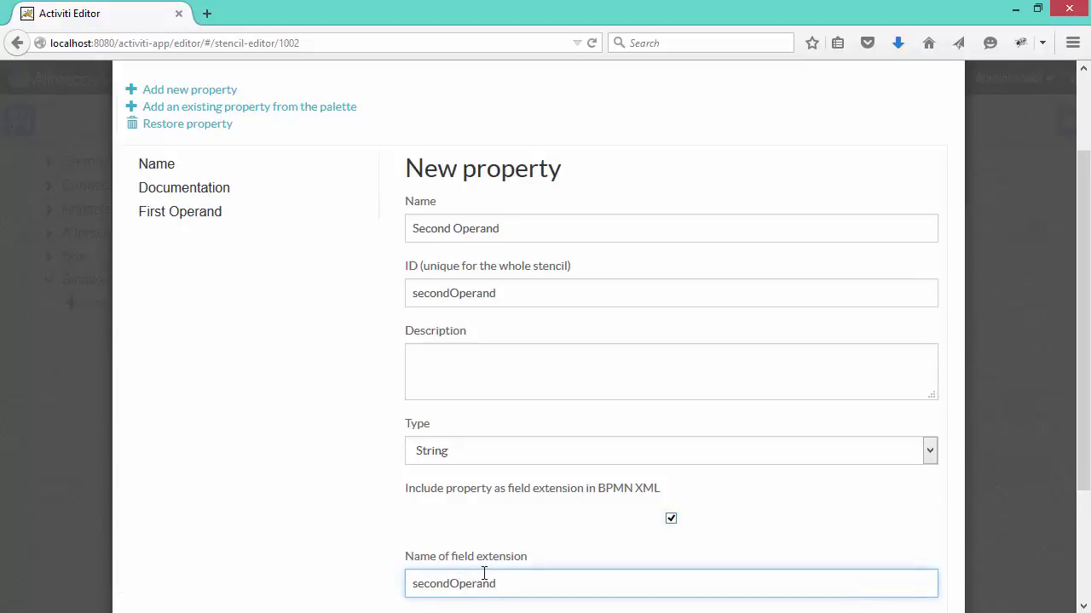
scroll(633, 577, down, 1)
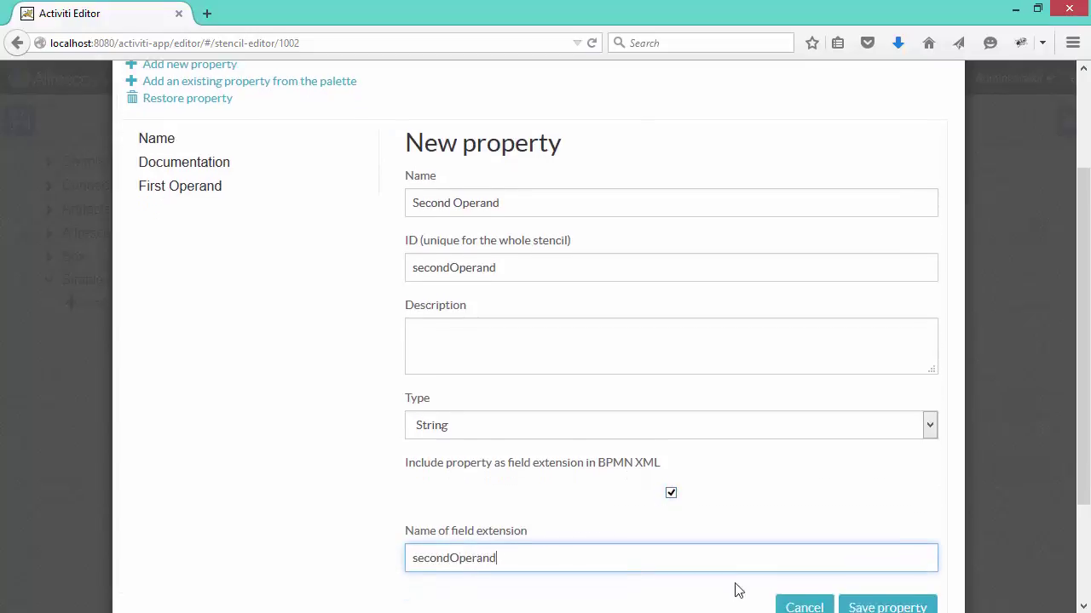
click(903, 598)
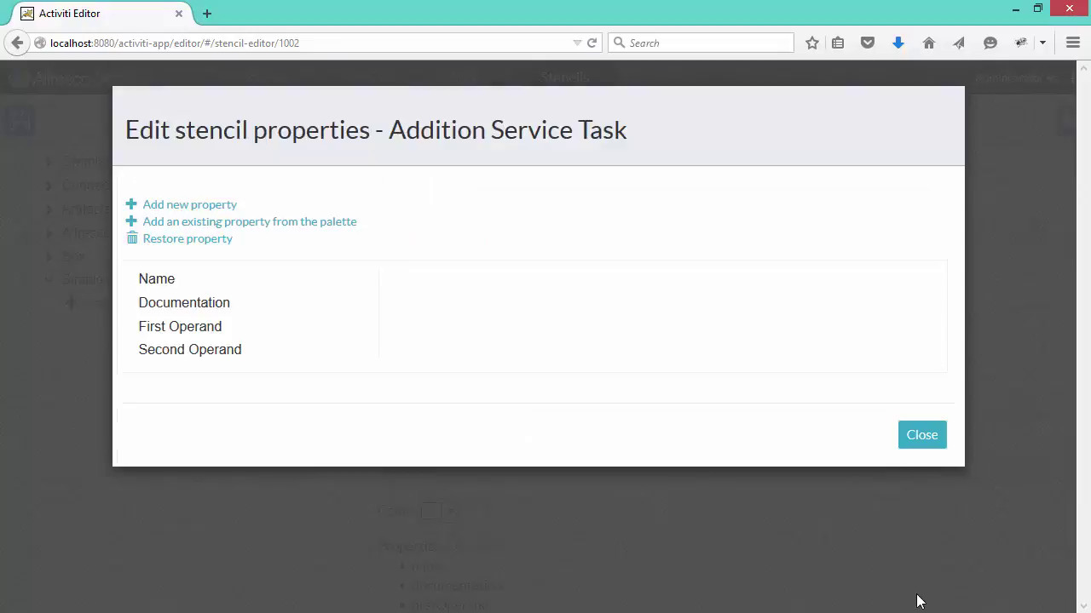
Step: Start a third new property named Target Process Variable with the ID targetProcessVariable
click(185, 207)
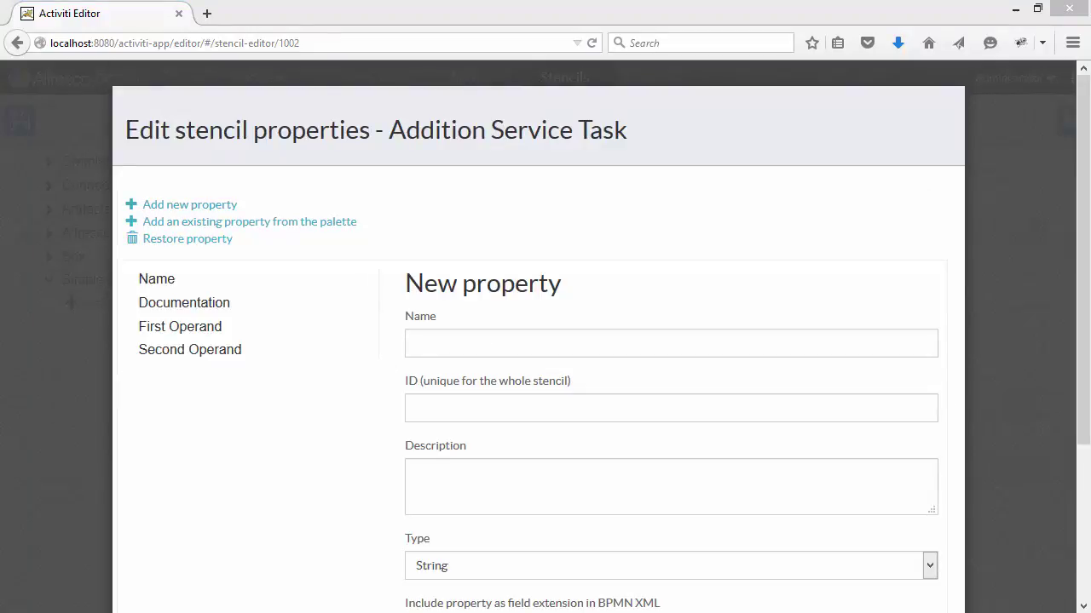
click(492, 341)
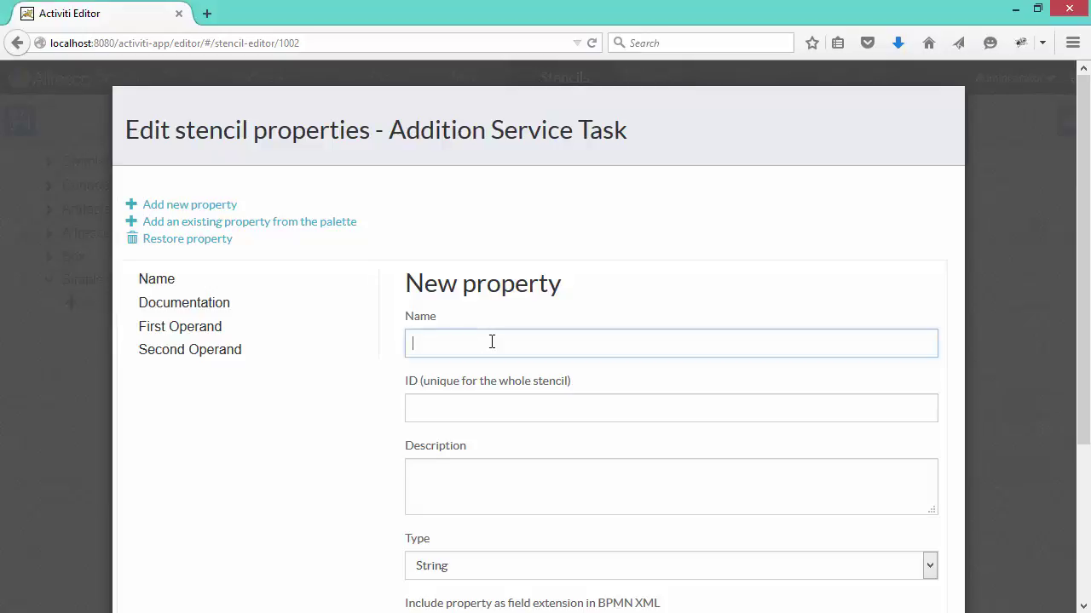
text(Target Process Variable)
click(441, 402)
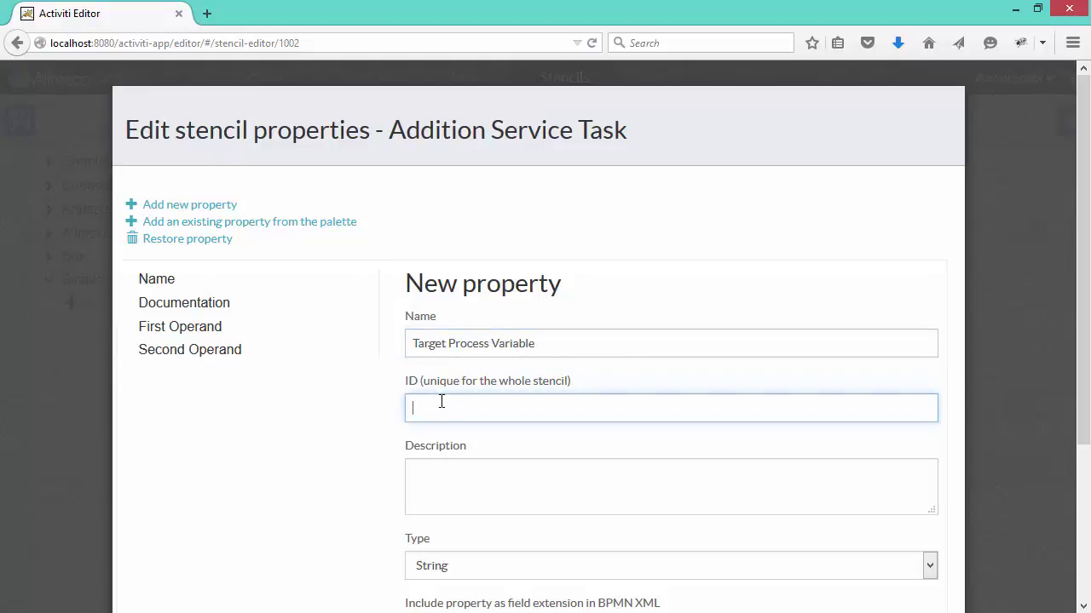
Step: Include Target Process Variable as a BPMN XML field extension named targetProcessVariable and save the property
scroll(356, 537, down, 1)
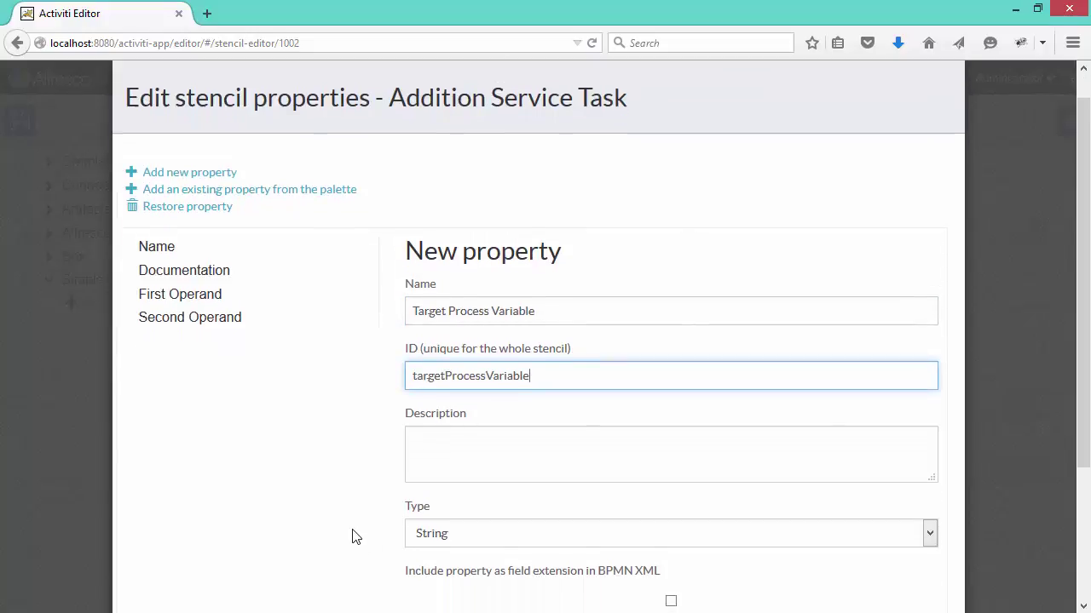
scroll(356, 536, down, 2)
click(670, 519)
click(505, 573)
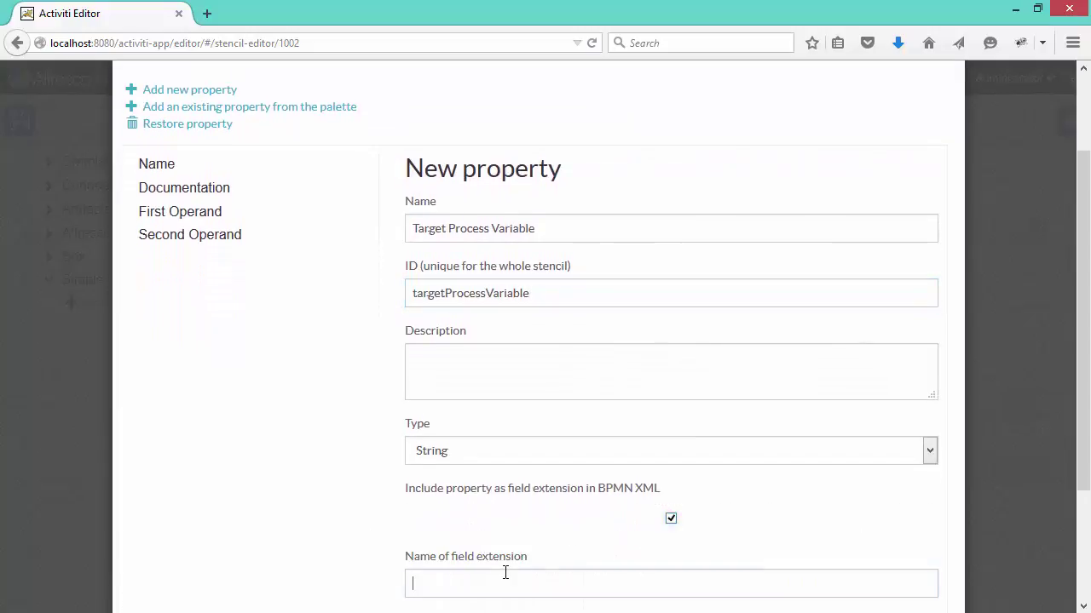
text(targetProcessVariable)
scroll(794, 523, down, 2)
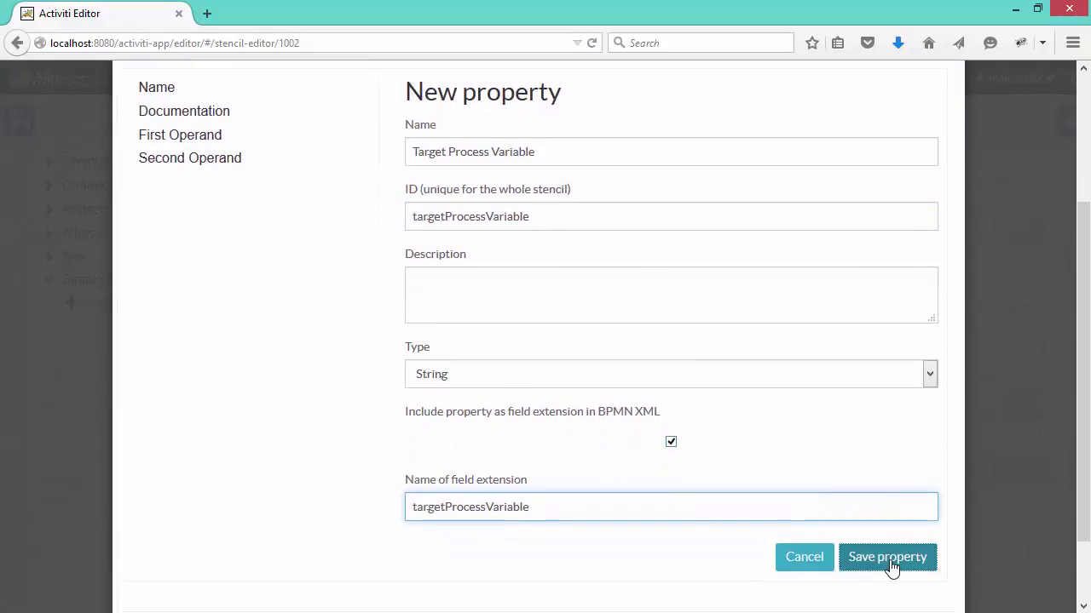
click(890, 558)
Step: Finish editing the properties and save the stencil with the comment "Initial adaptation from default BPMN 2.0 palette", closing the editor
click(917, 466)
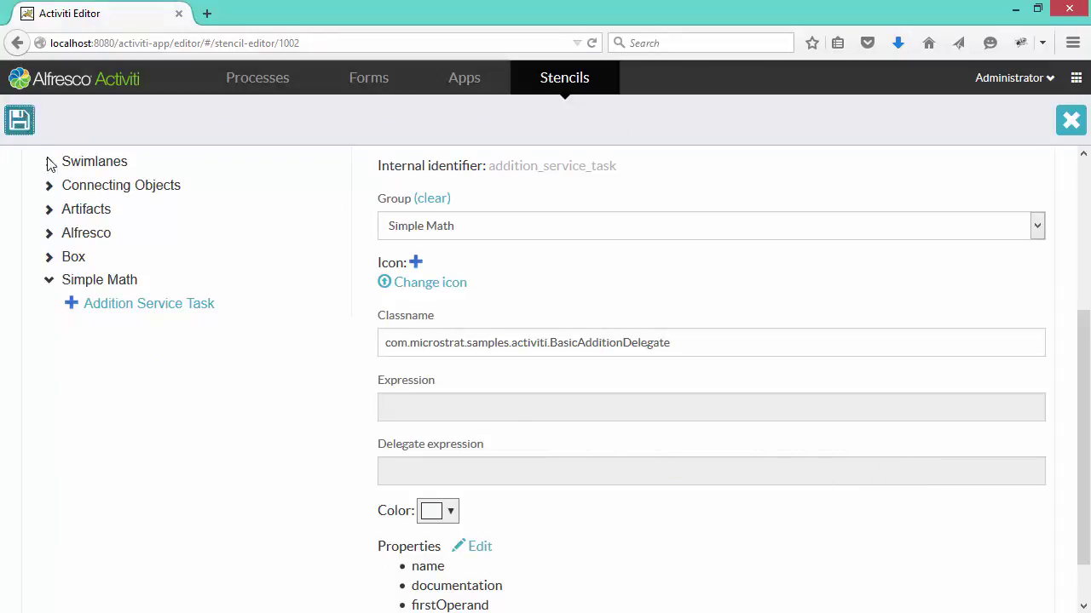
click(23, 126)
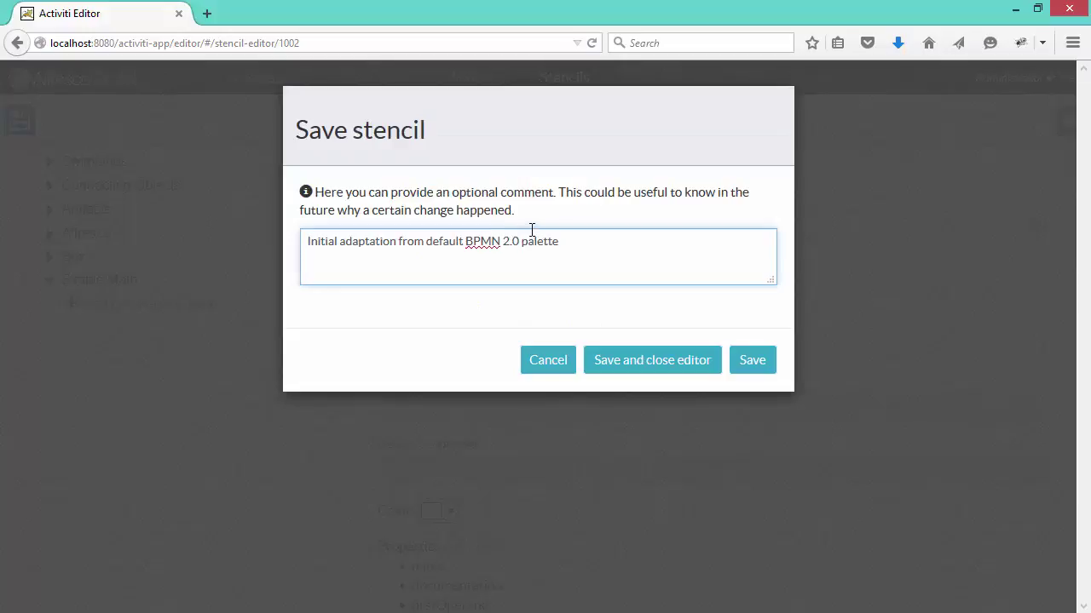
click(652, 360)
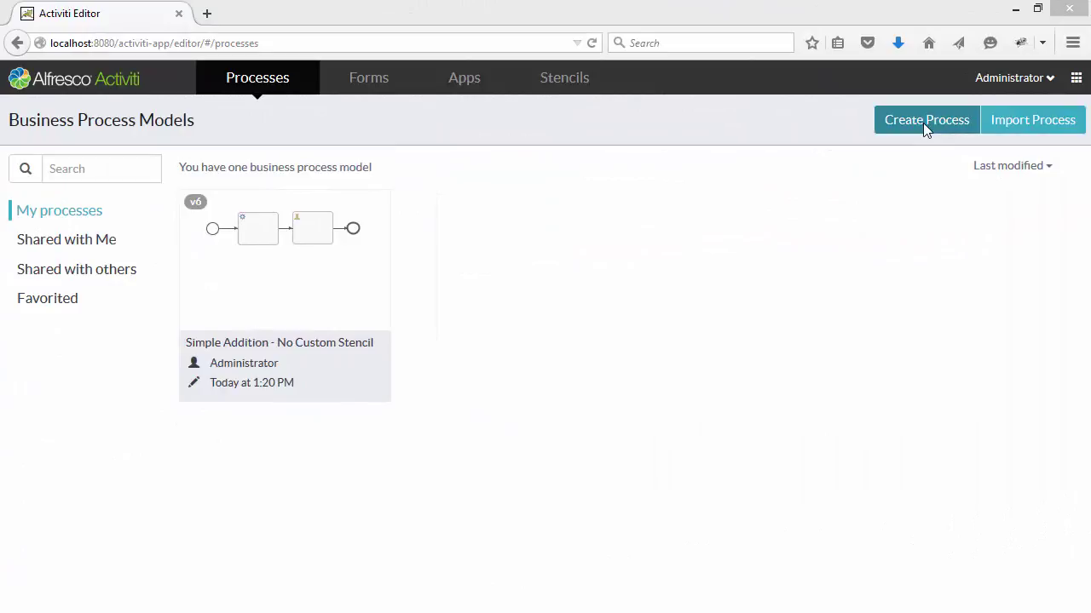
Step: Create a new business process model named "Simple Addition - With Custom Stencil" that uses the Math stencil
click(923, 123)
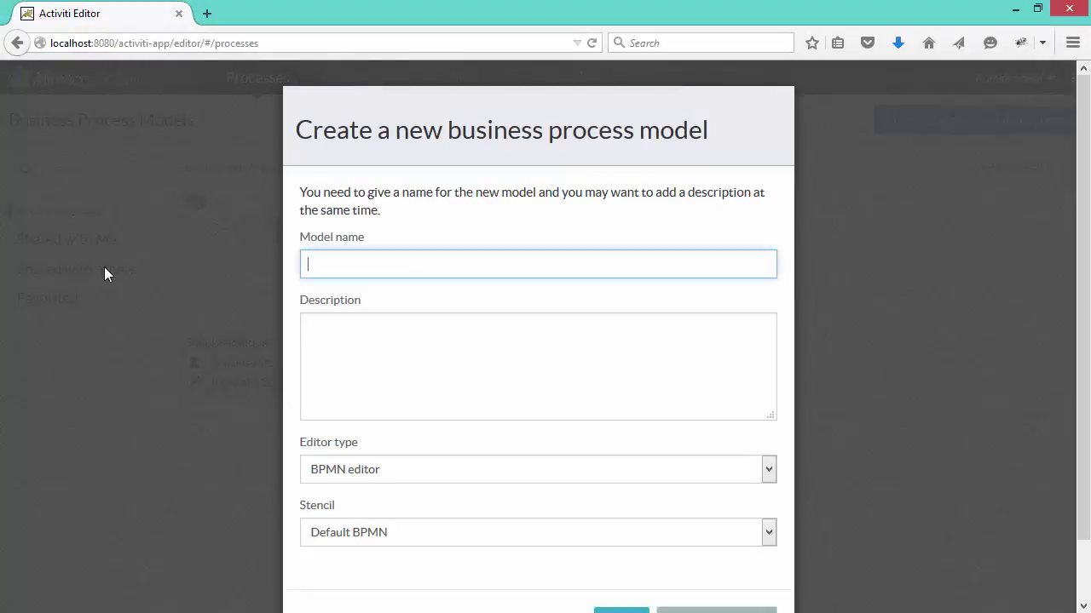
text(Simple Addition - With Custom Stencil)
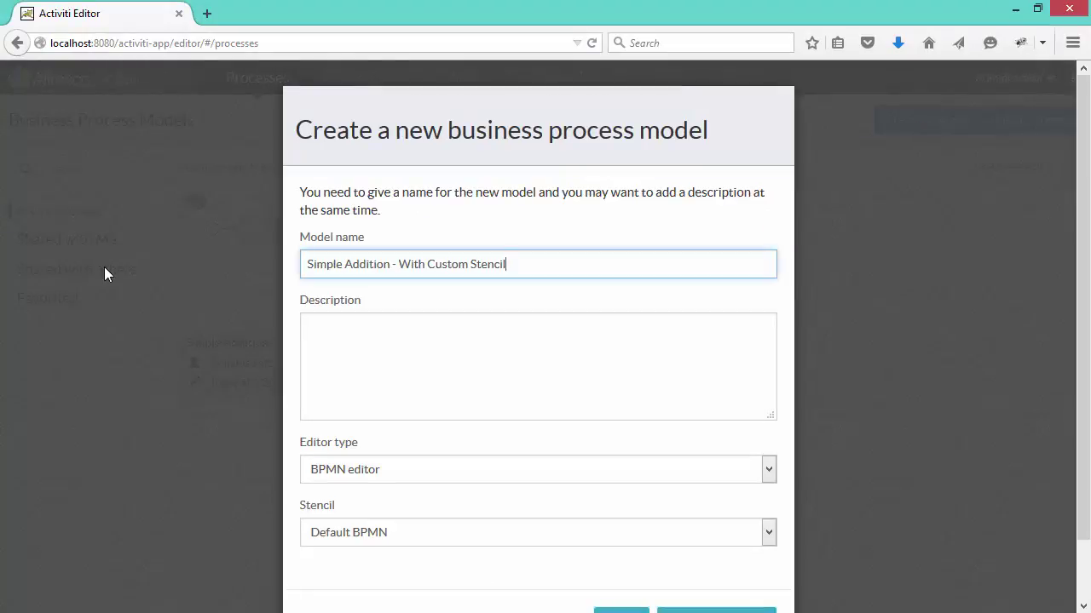
click(388, 535)
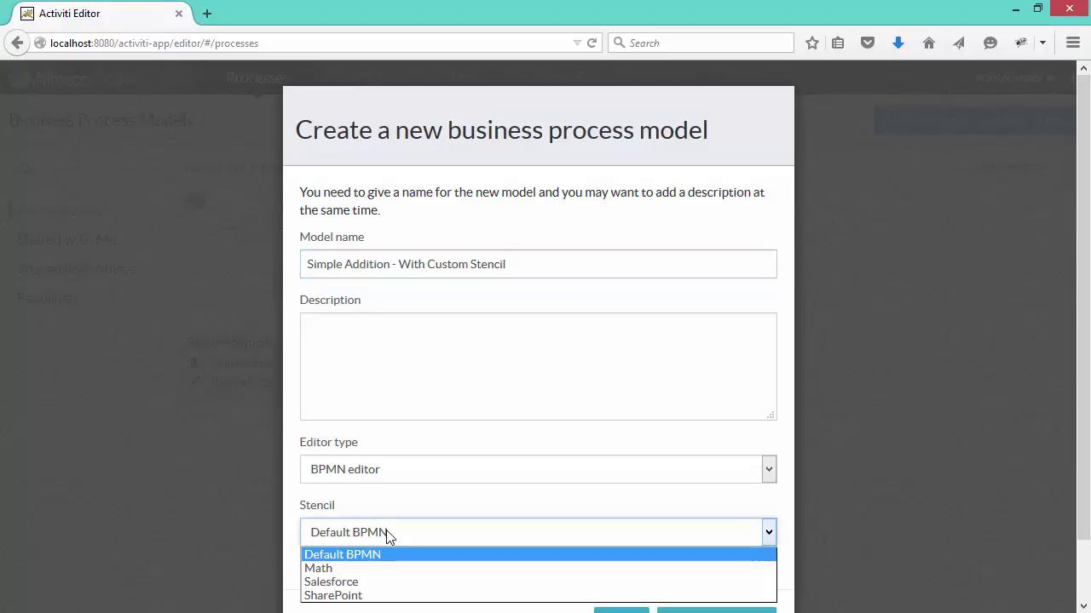
click(375, 576)
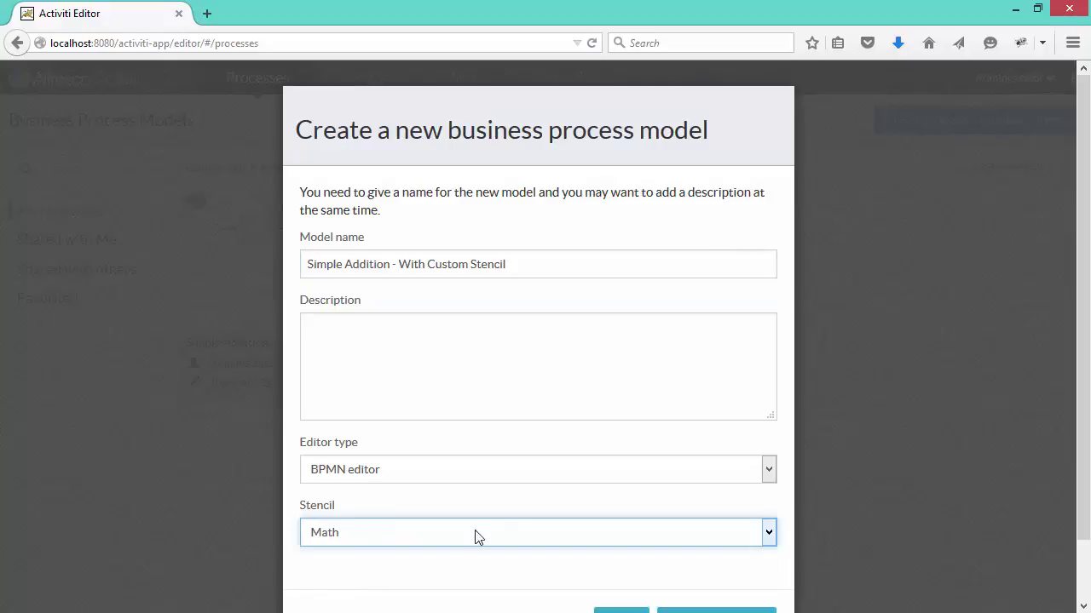
scroll(518, 514, down, 1)
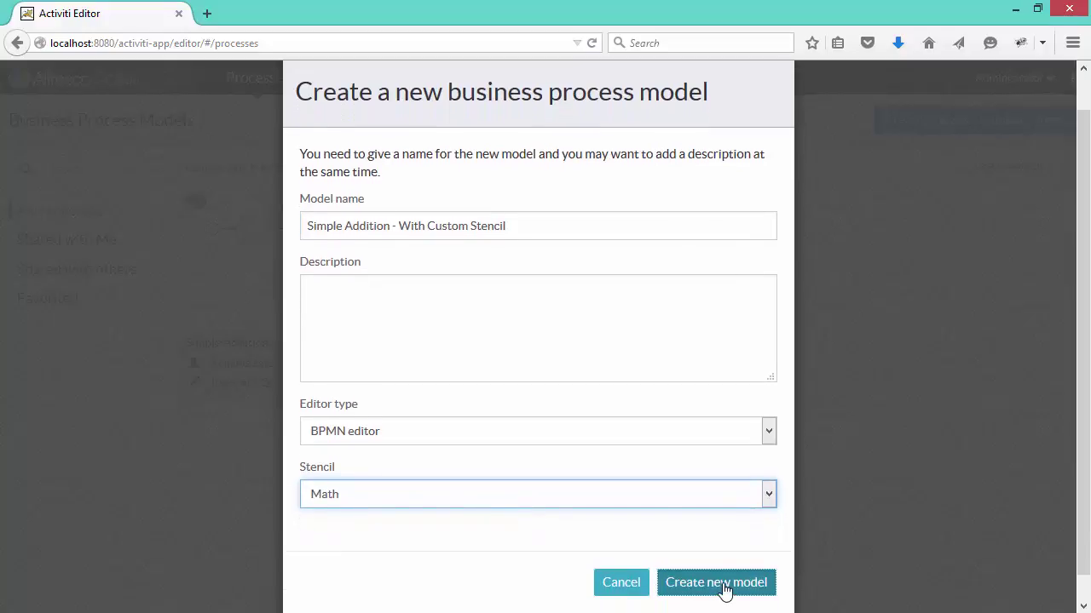
click(723, 586)
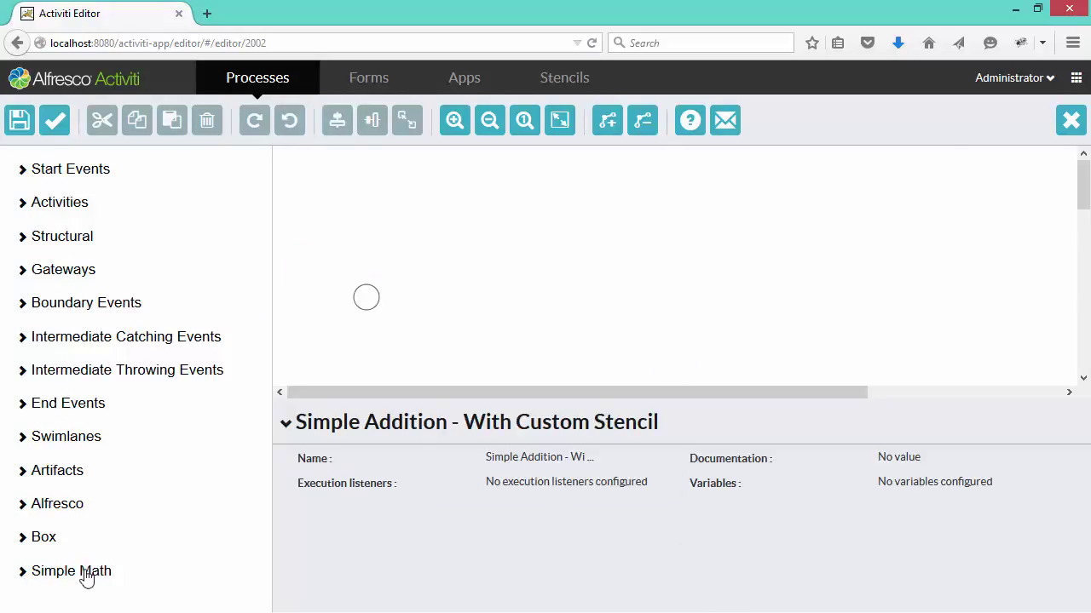
Step: Place an Addition Service Task from the Simple Math group on the canvas just after the start event
click(23, 576)
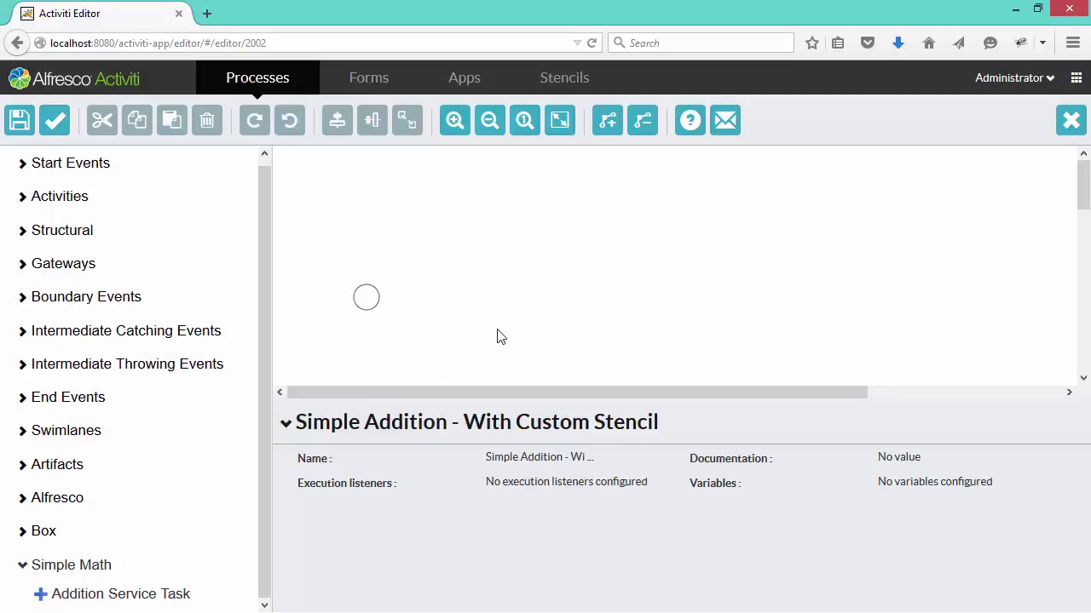
click(369, 303)
drag(136, 591, 480, 312)
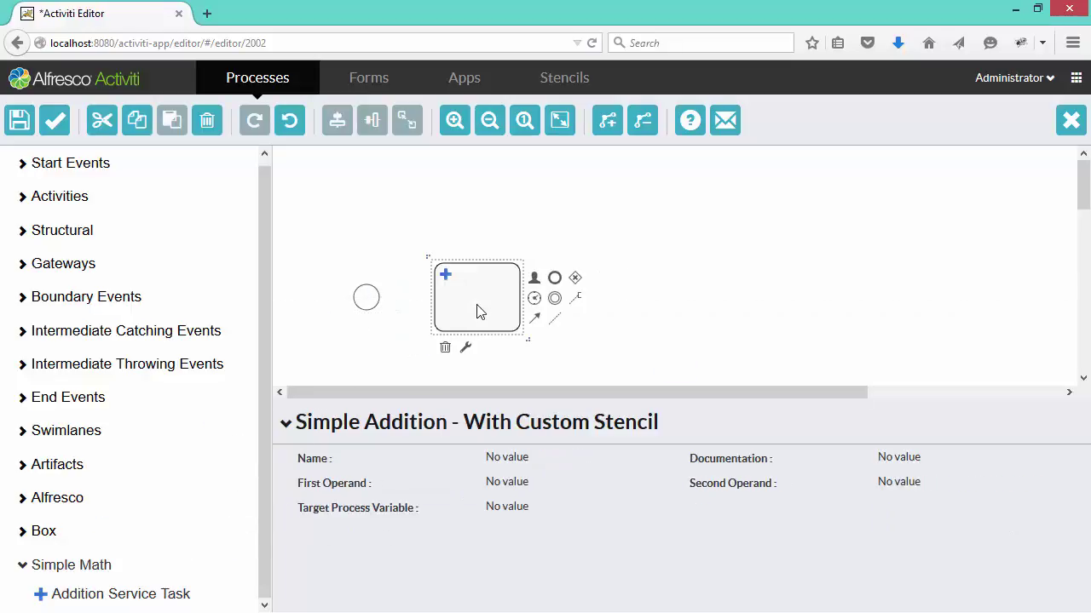
Step: Append a user task and an end event after the addition task, and connect the start event to the addition task
click(534, 277)
click(677, 279)
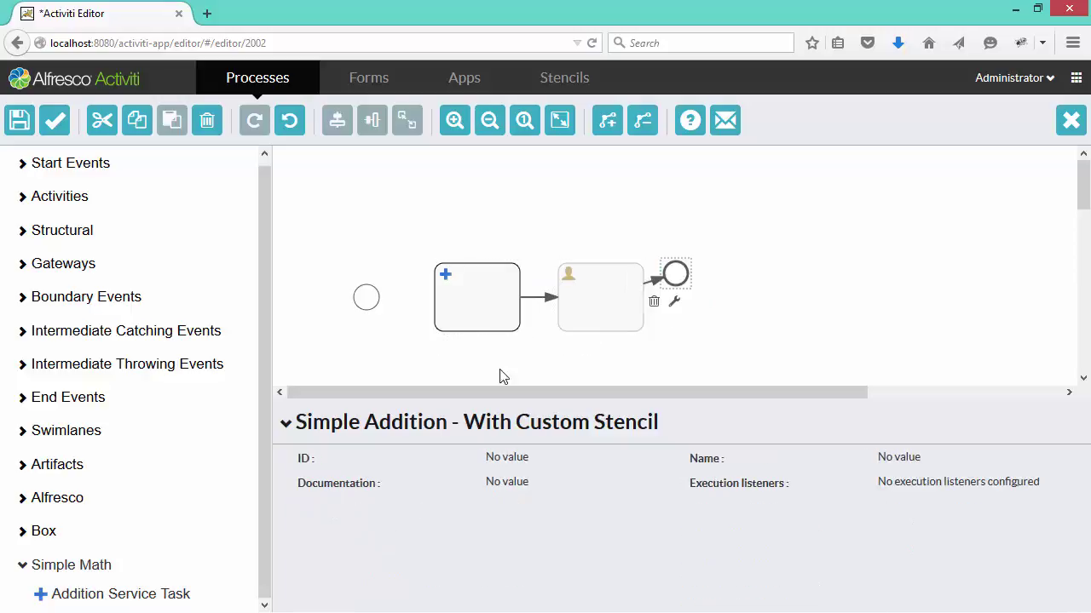
click(372, 305)
drag(406, 339, 448, 309)
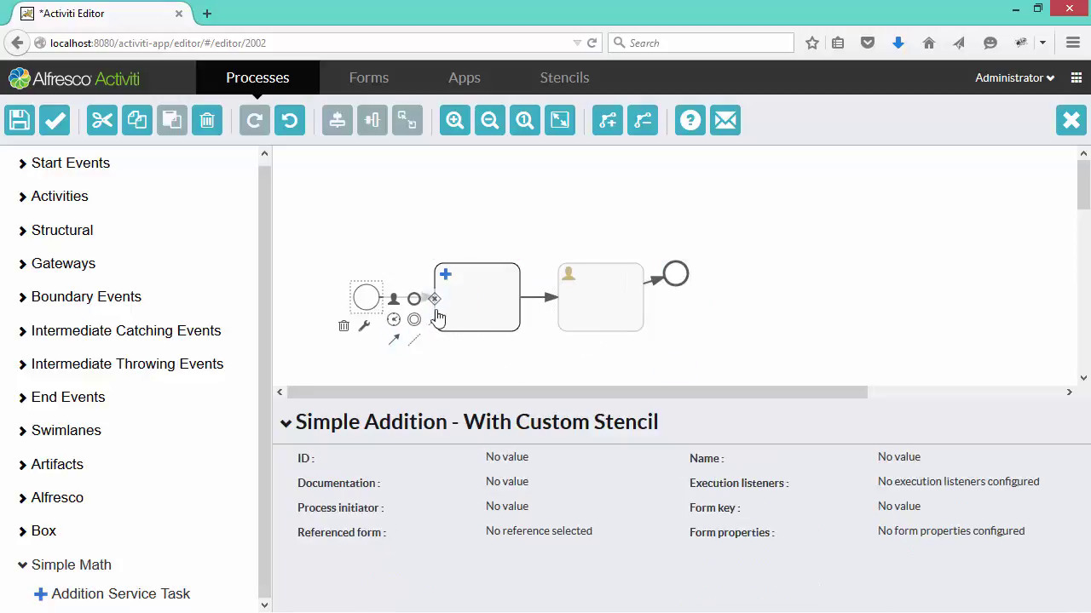
Step: Set the start event's referenced form to Add Numbers and save the selection
click(519, 533)
click(146, 179)
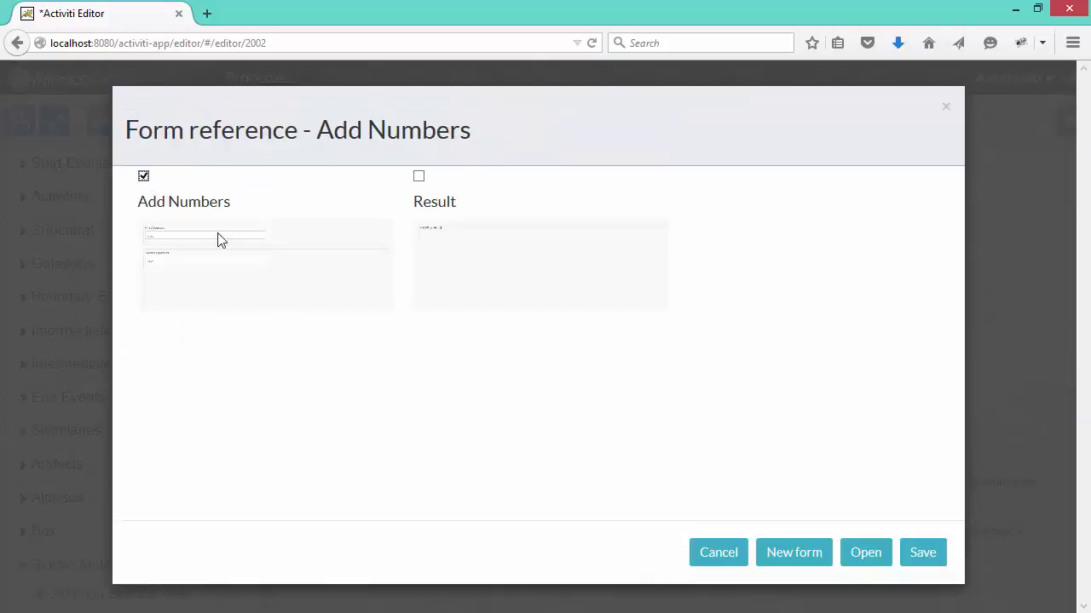
click(924, 554)
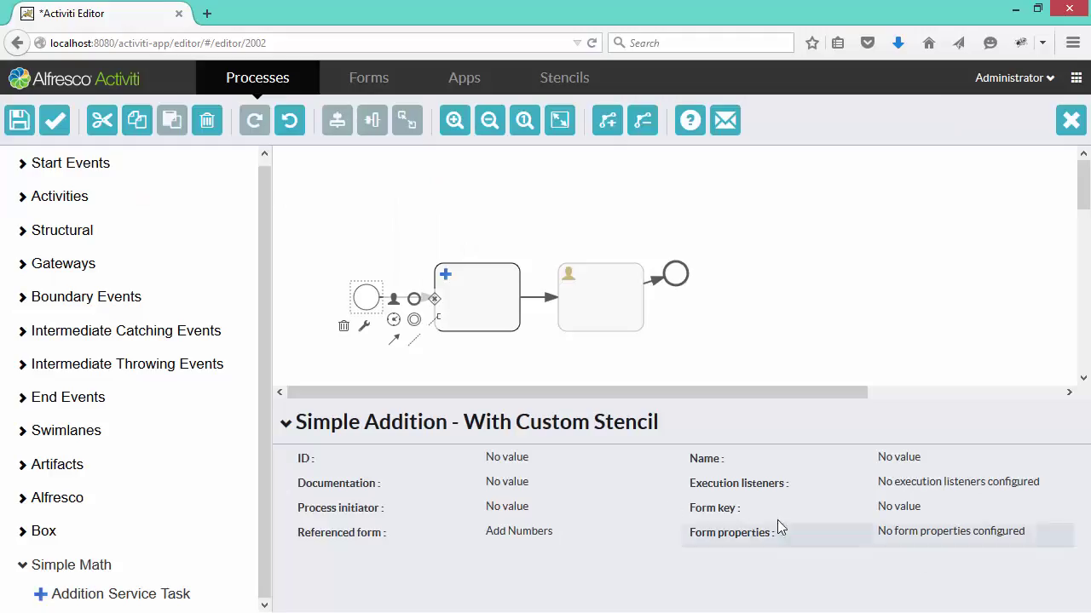
Step: Set the user task's referenced form to Result and save the selection
click(619, 283)
scroll(587, 501, down, 3)
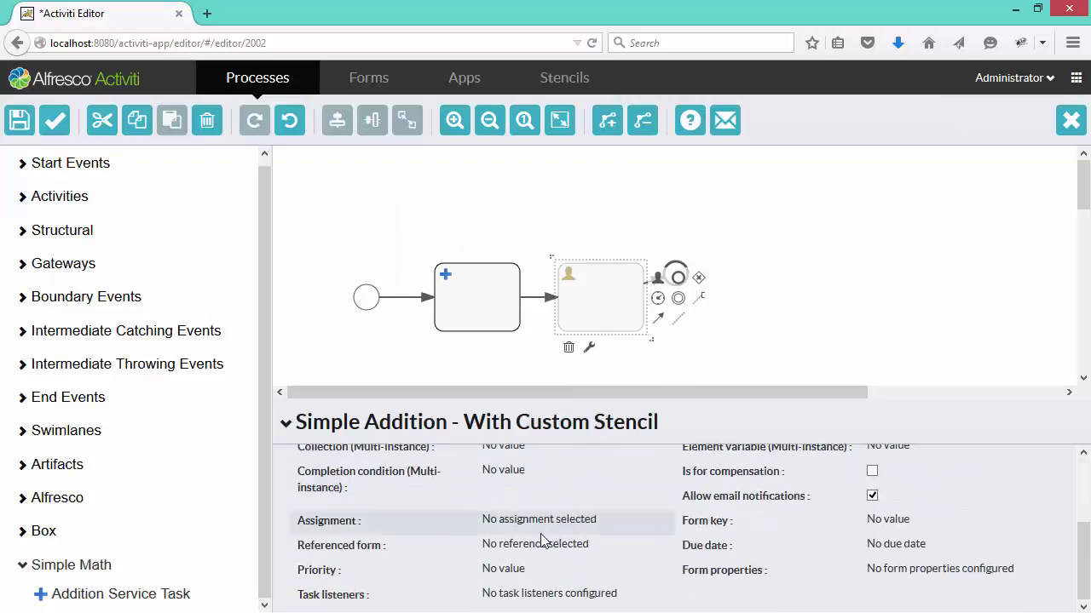
click(565, 553)
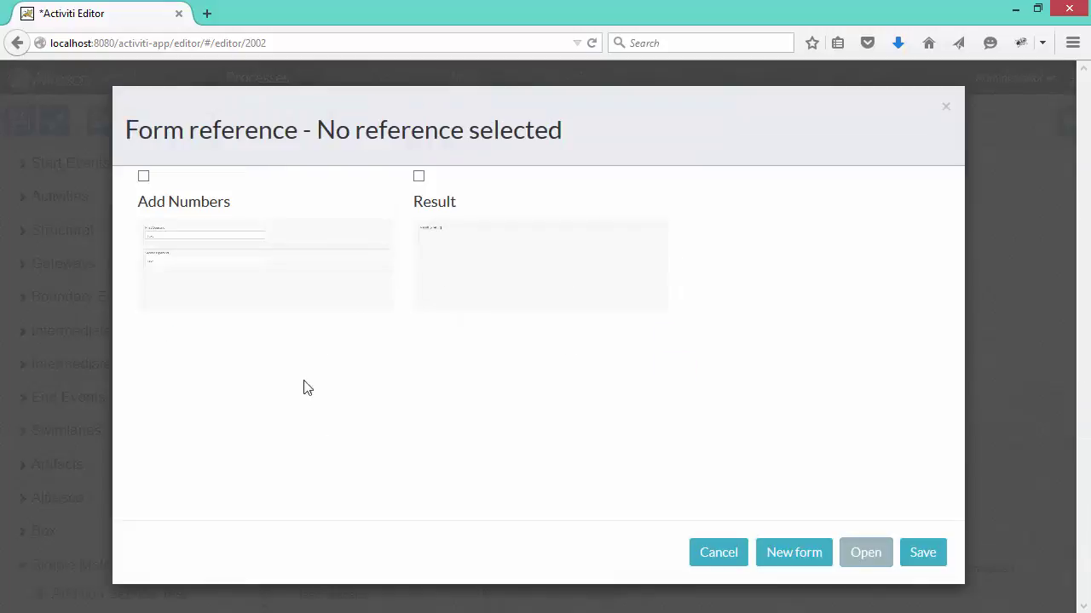
click(418, 176)
click(923, 553)
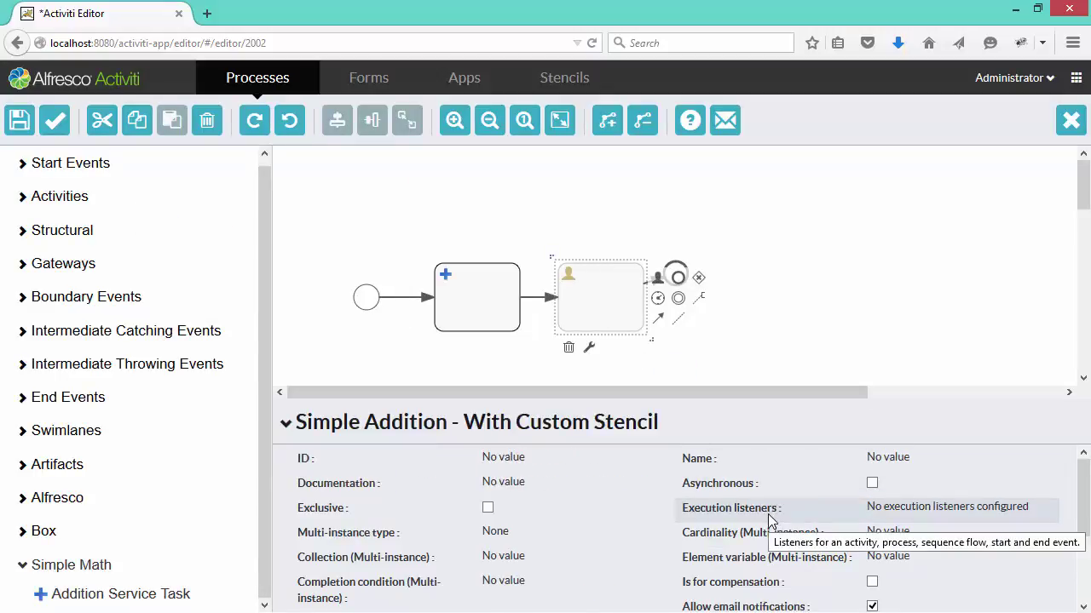
Step: Assign the user task to the process initiator using the identity store
scroll(770, 520, down, 3)
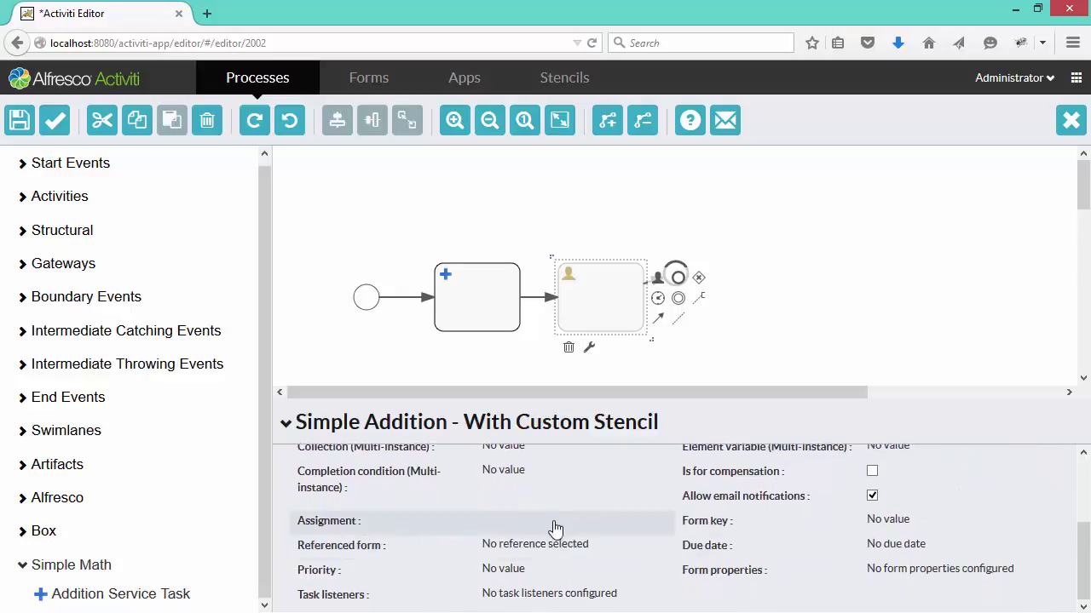
click(555, 521)
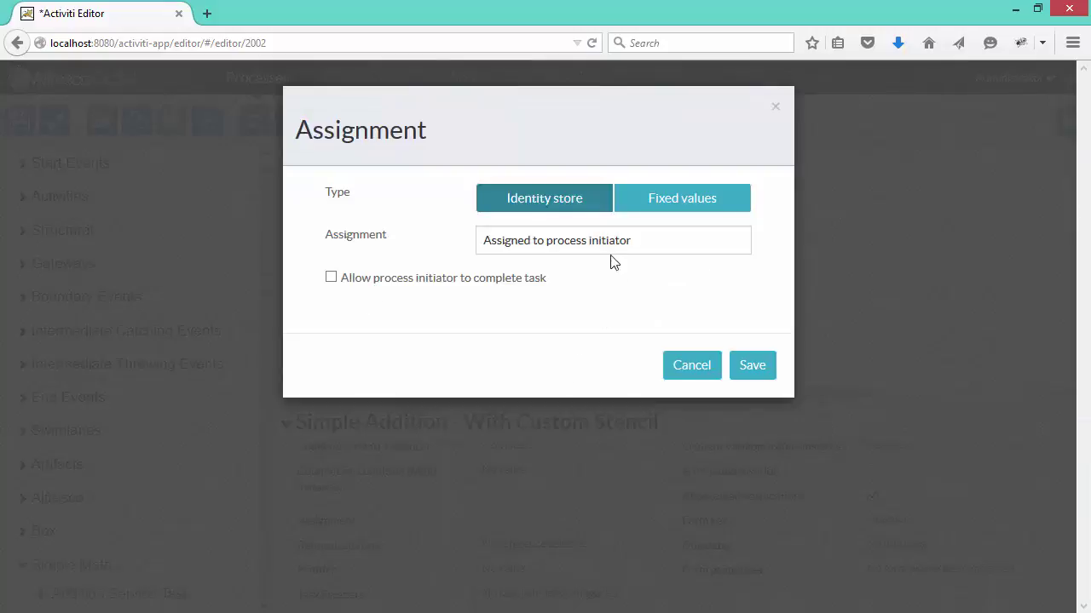
click(753, 367)
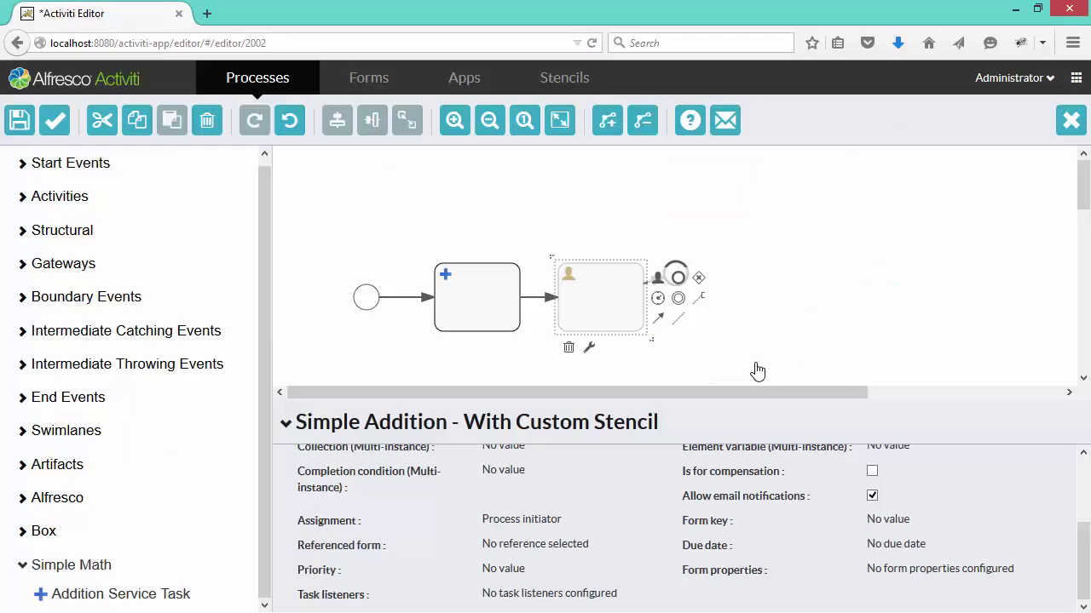
Step: Set the addition task's First Operand to firstOperandValue, Second Operand to secondOperandValue and Target Process Variable to result
click(472, 297)
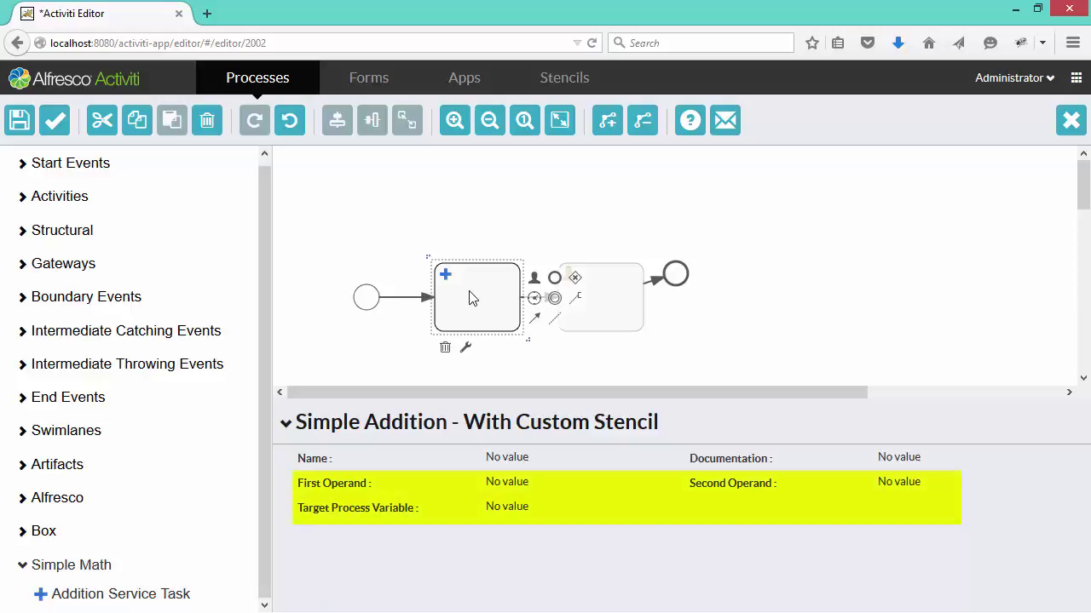
click(530, 487)
text(first)
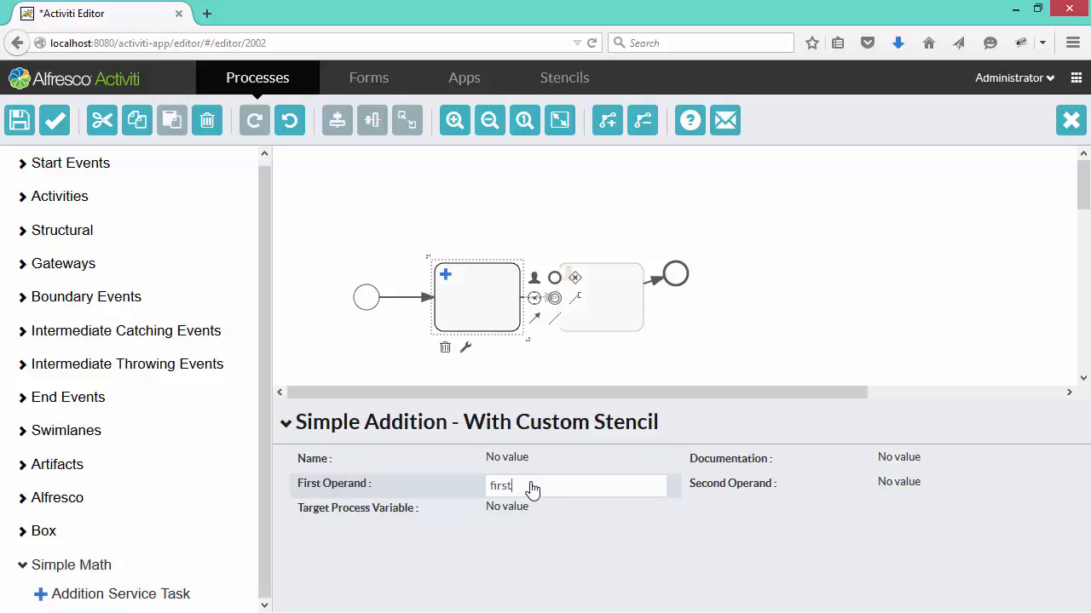
text(OperandValue)
click(908, 485)
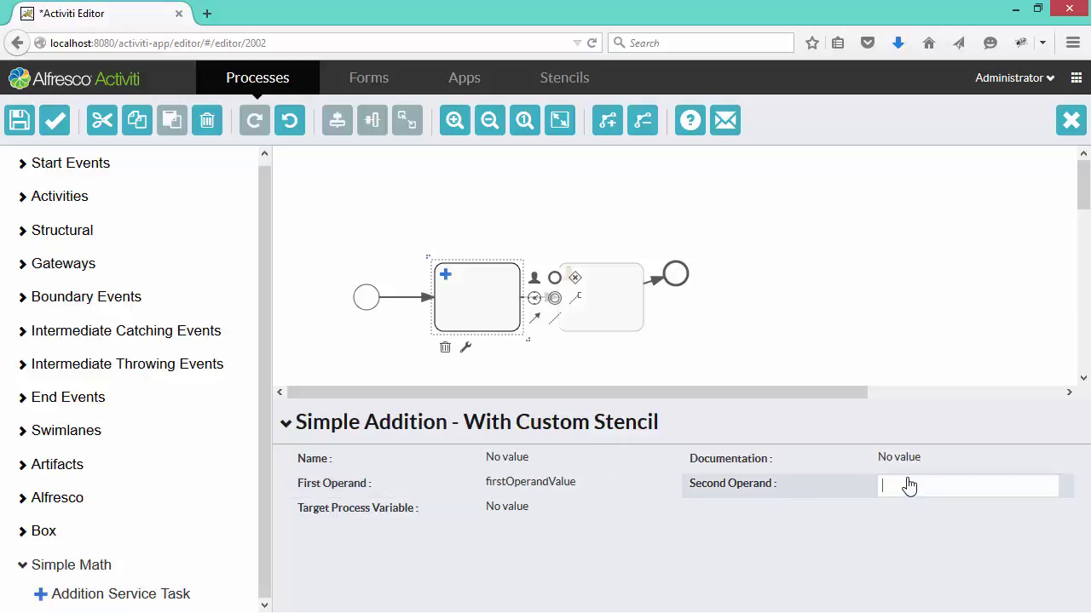
text(secondOperandValue)
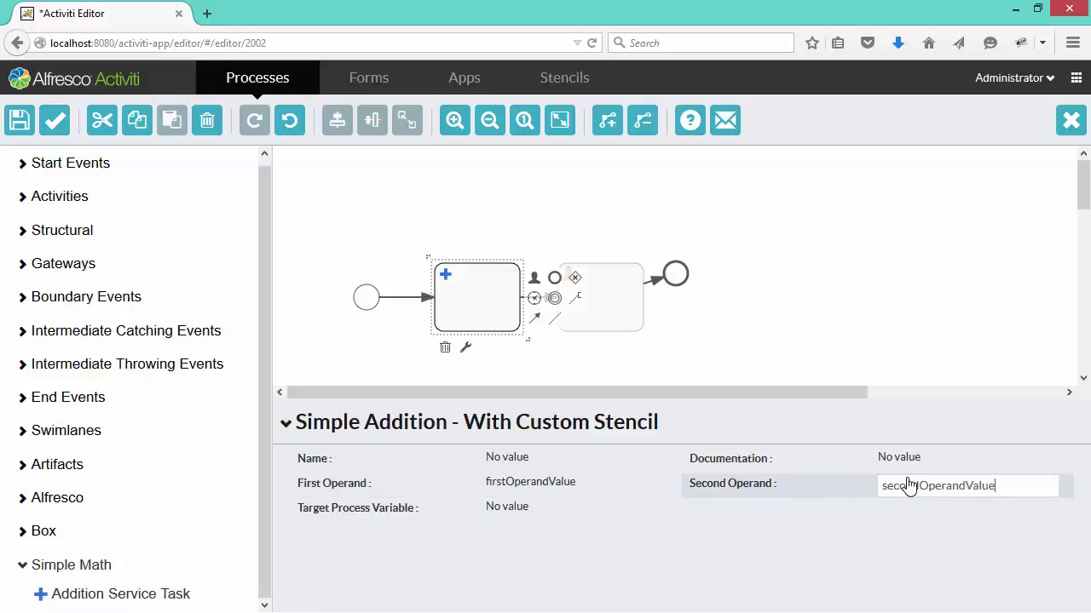
click(514, 512)
text(resu)
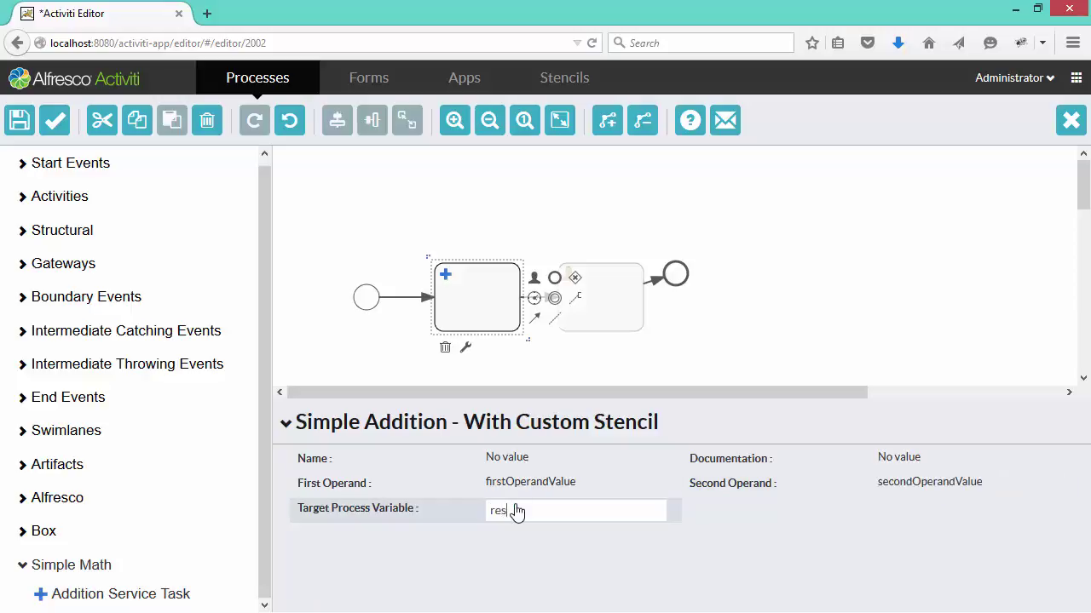
text(lt)
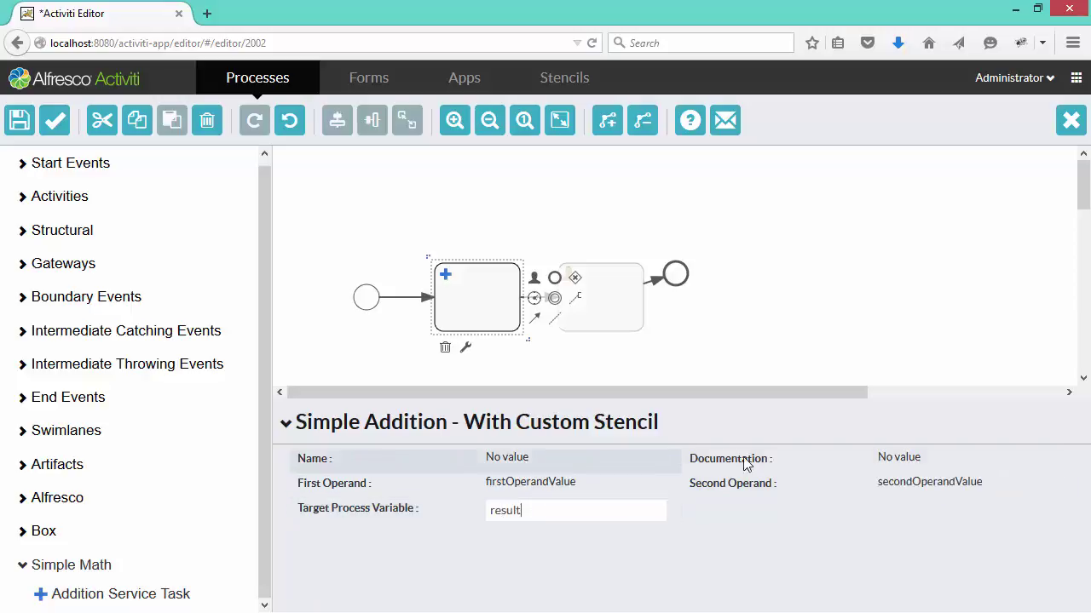
Step: Name the addition service task "Perform Addition" directly on the canvas
click(483, 330)
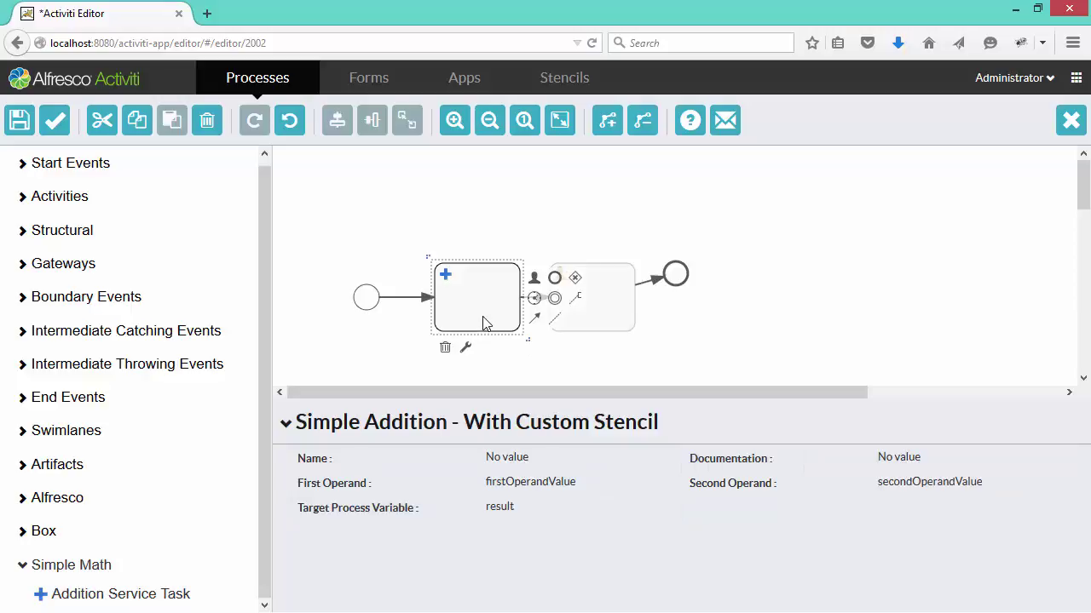
double_click(483, 322)
text(Perform Addition)
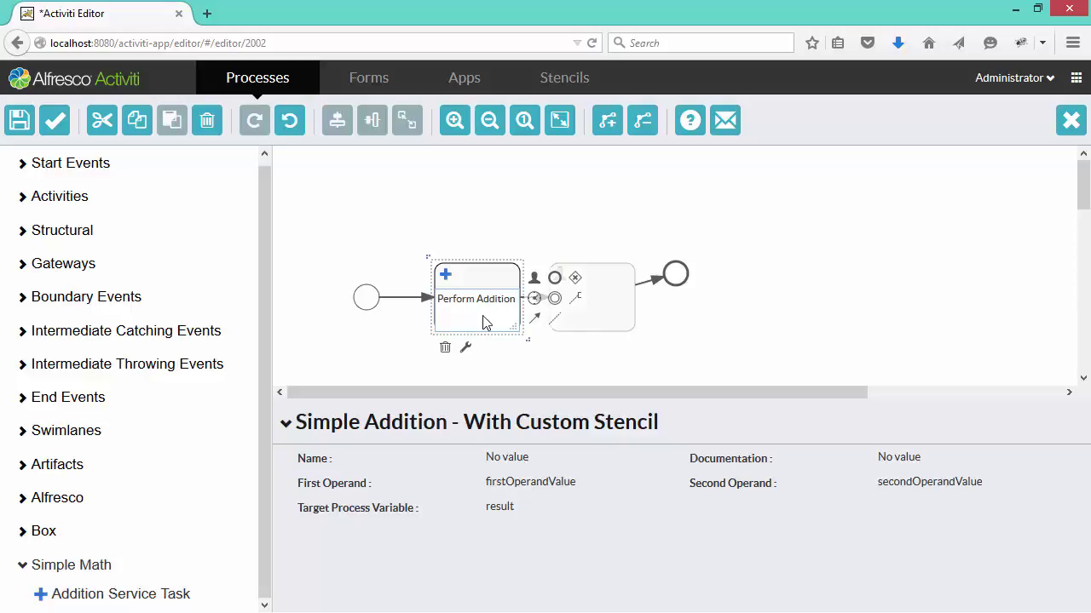
click(382, 344)
Step: Set the start event's name to "Enter Numbers"
click(366, 297)
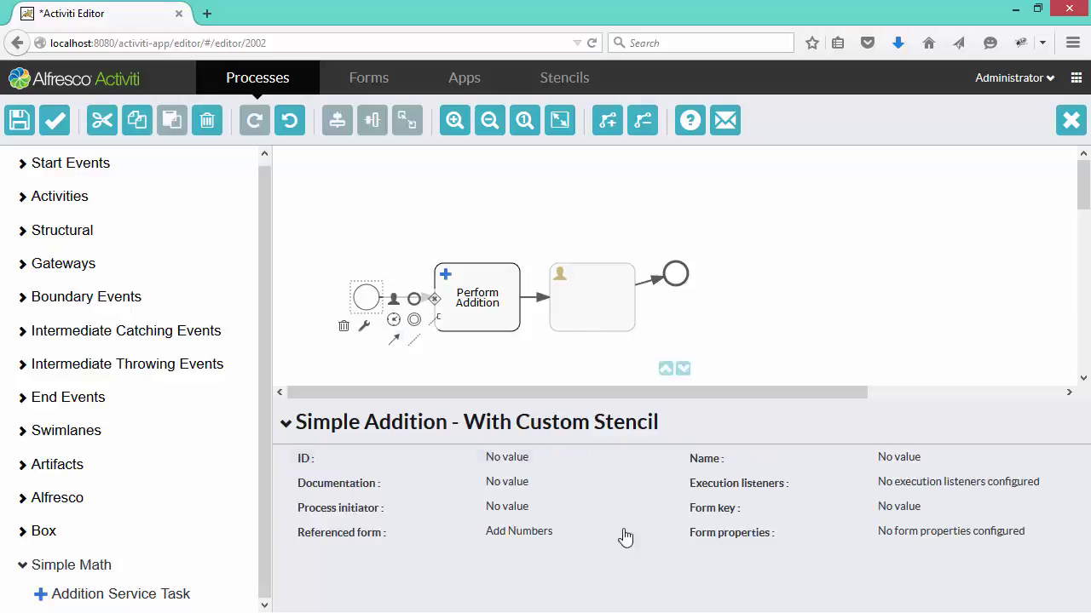
click(883, 458)
text(Enter Numbers)
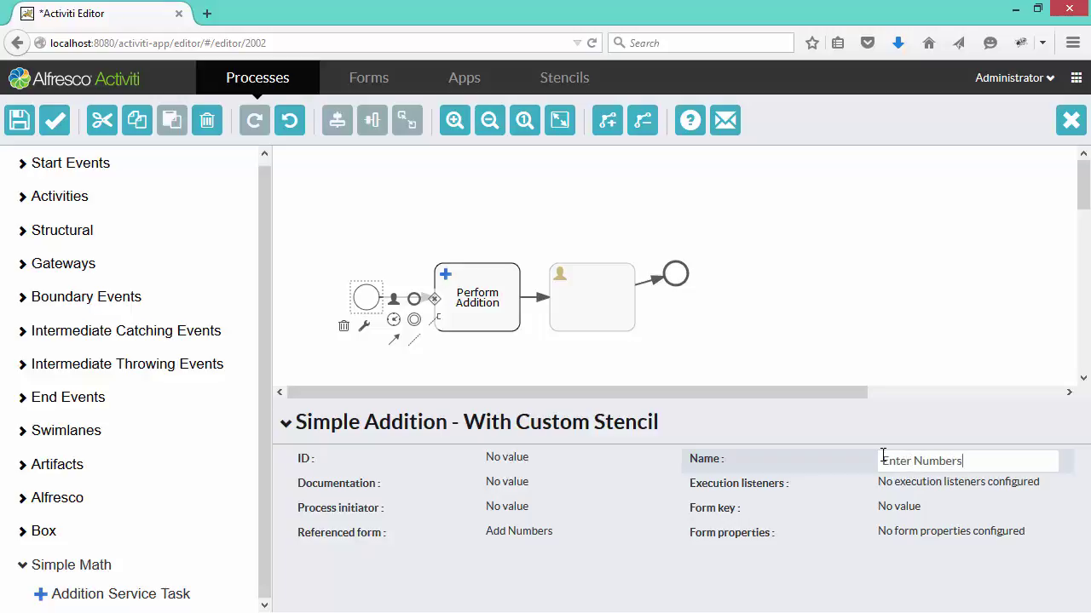
key(Return)
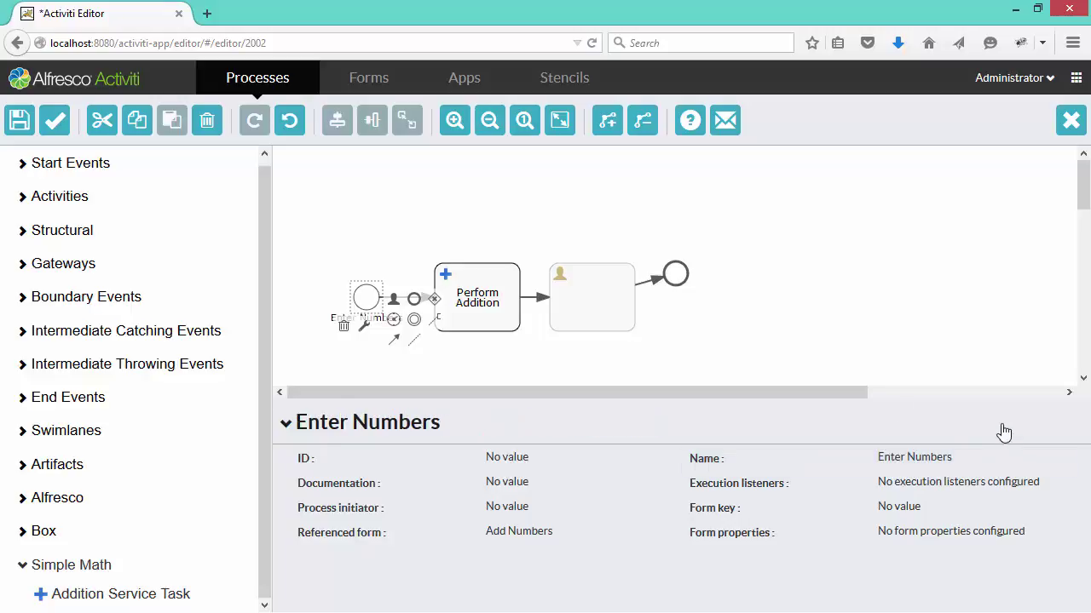
Step: Set the user task's name to "Show Results"
click(602, 309)
click(883, 458)
text(Show)
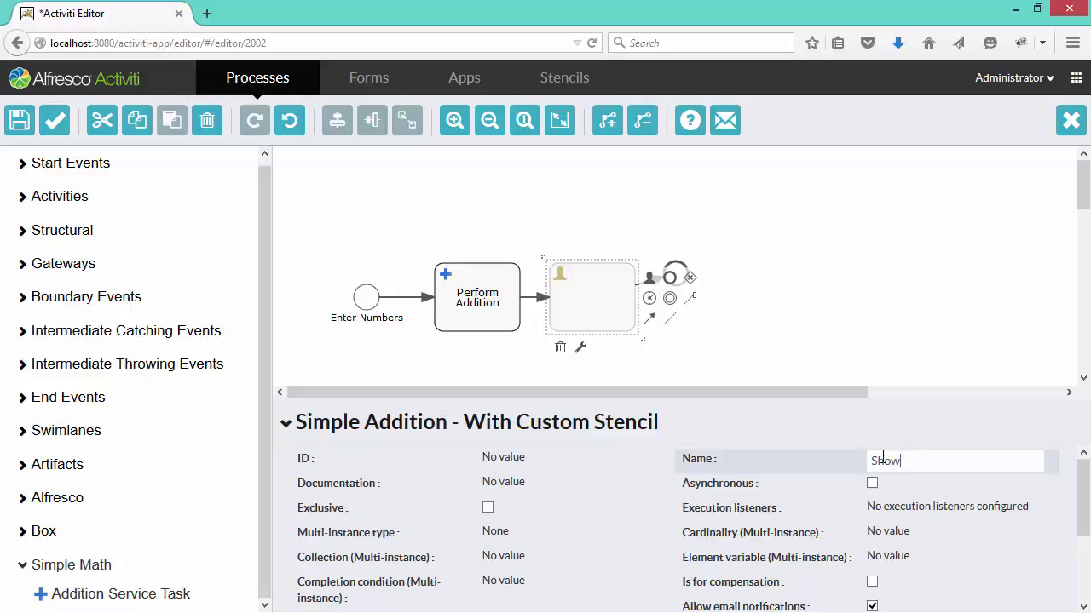
text( Results)
click(670, 278)
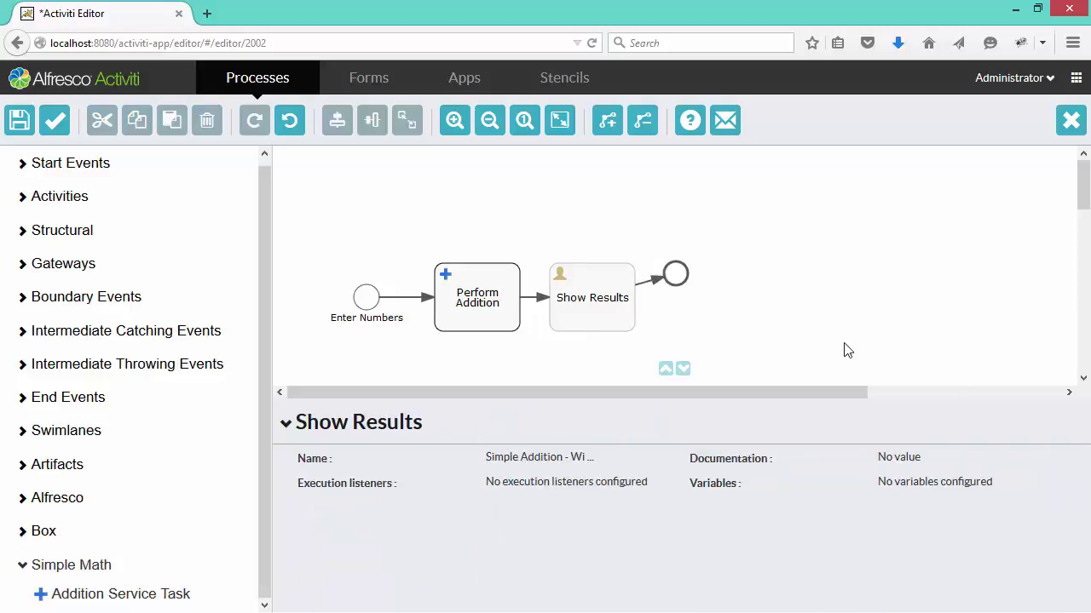
Step: Validate the process model, then save it under its existing name and close the editor
click(53, 120)
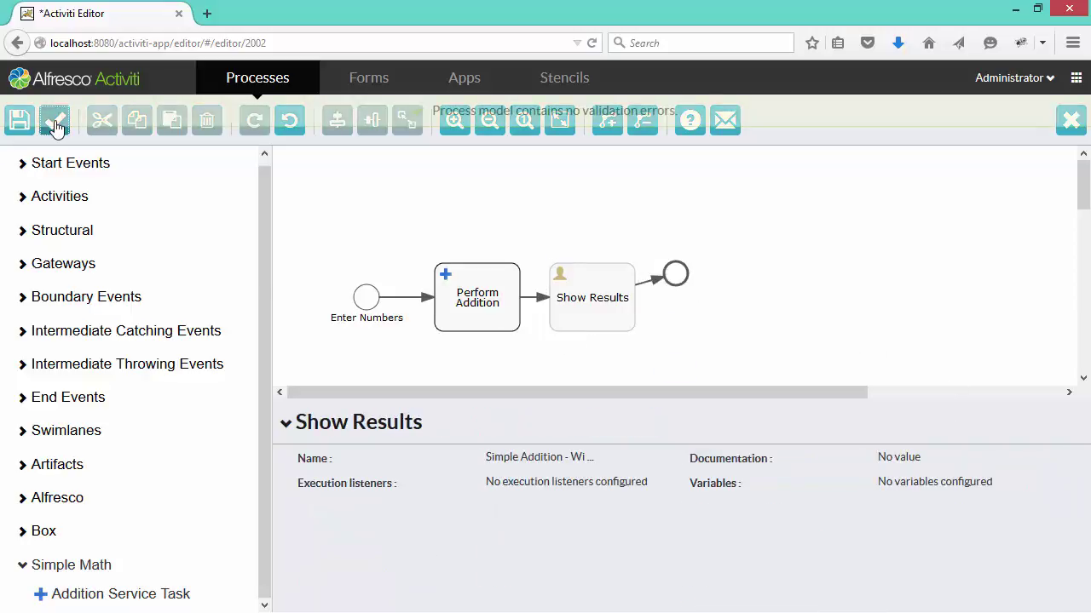
click(20, 125)
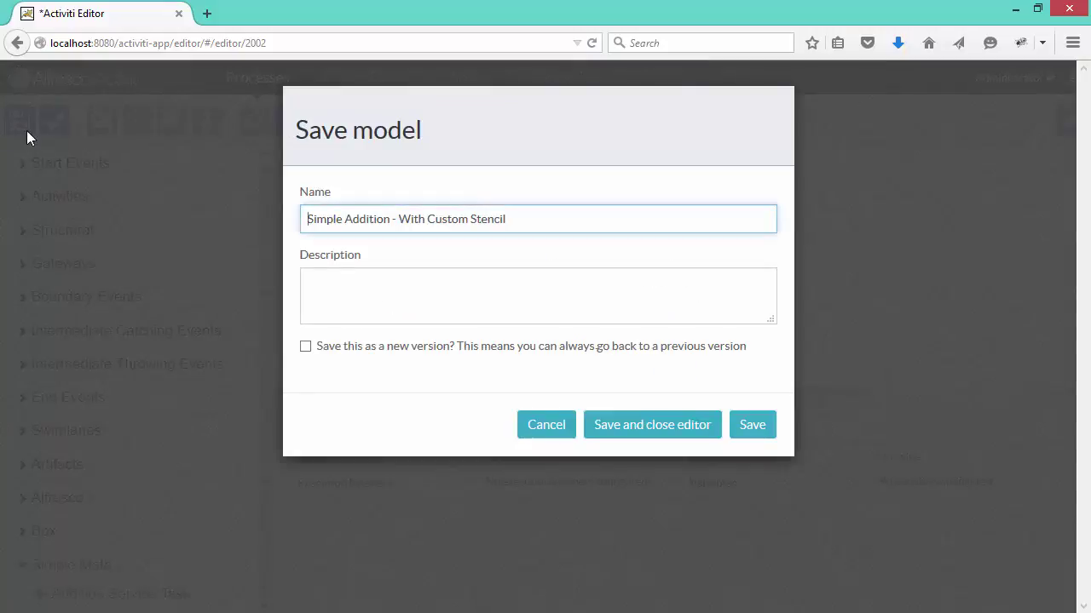
click(633, 424)
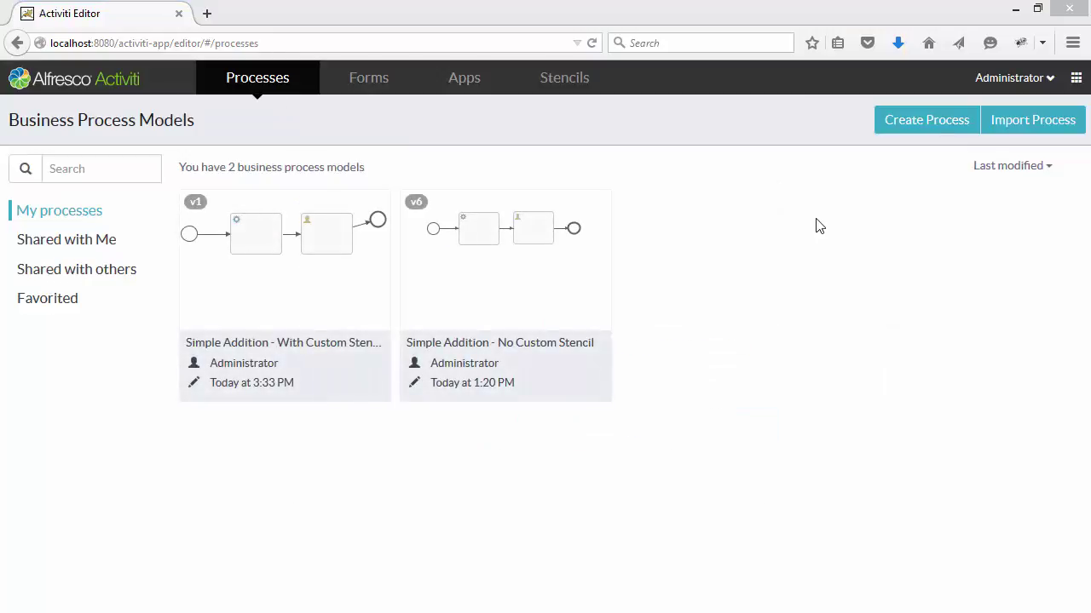
Step: Edit the Simple Addition app definition to include the "Simple Addition - With Custom Stencil" process model
click(469, 80)
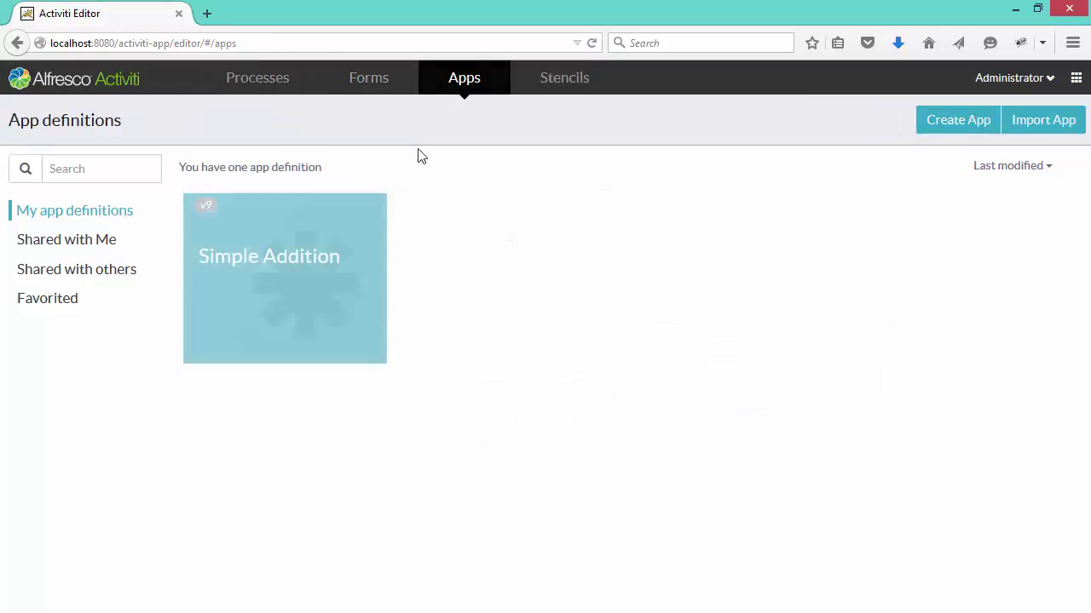
click(272, 283)
click(1055, 120)
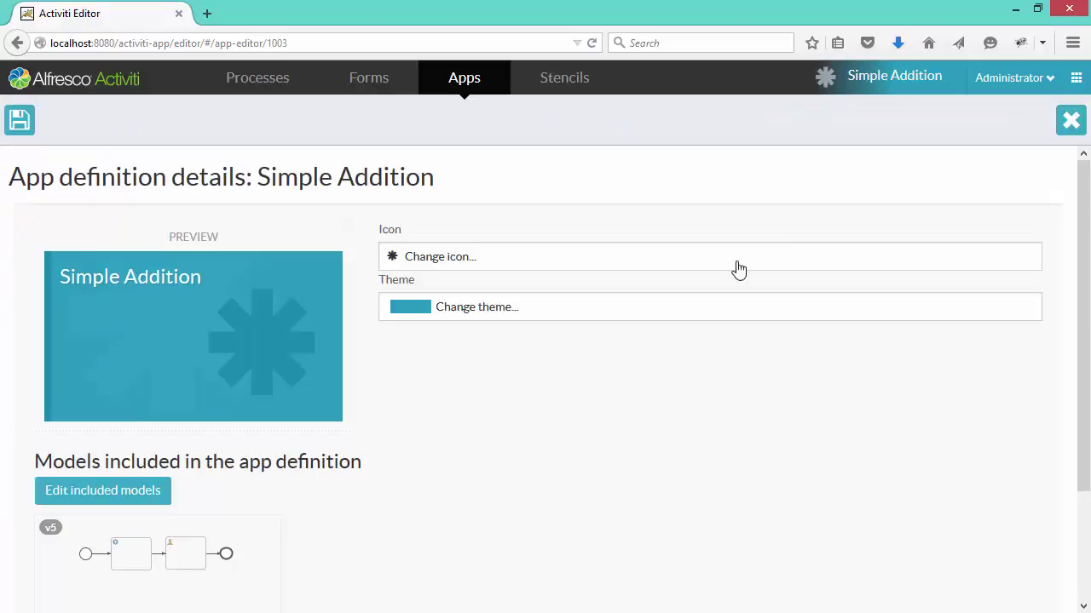
click(114, 491)
click(250, 227)
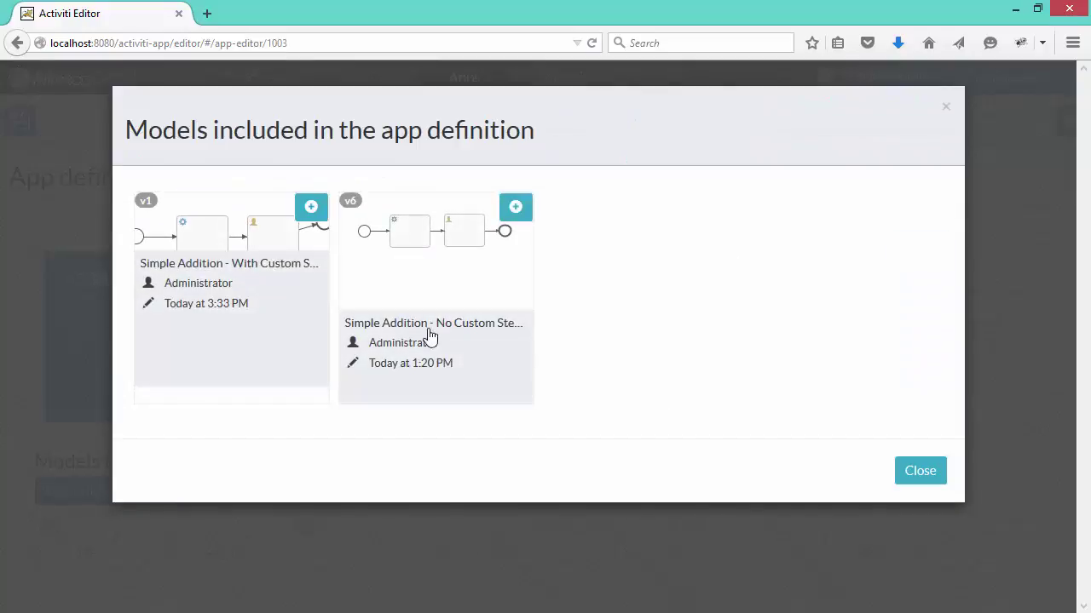
click(911, 470)
Step: Save the Simple Addition app definition with publishing enabled and close its editor
click(34, 131)
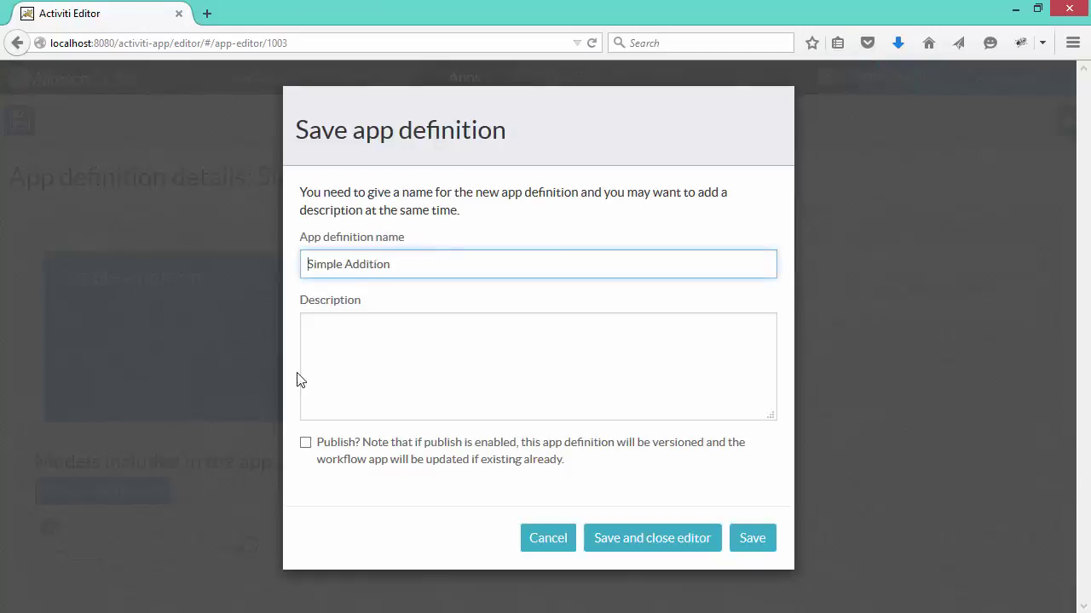
click(305, 444)
click(653, 536)
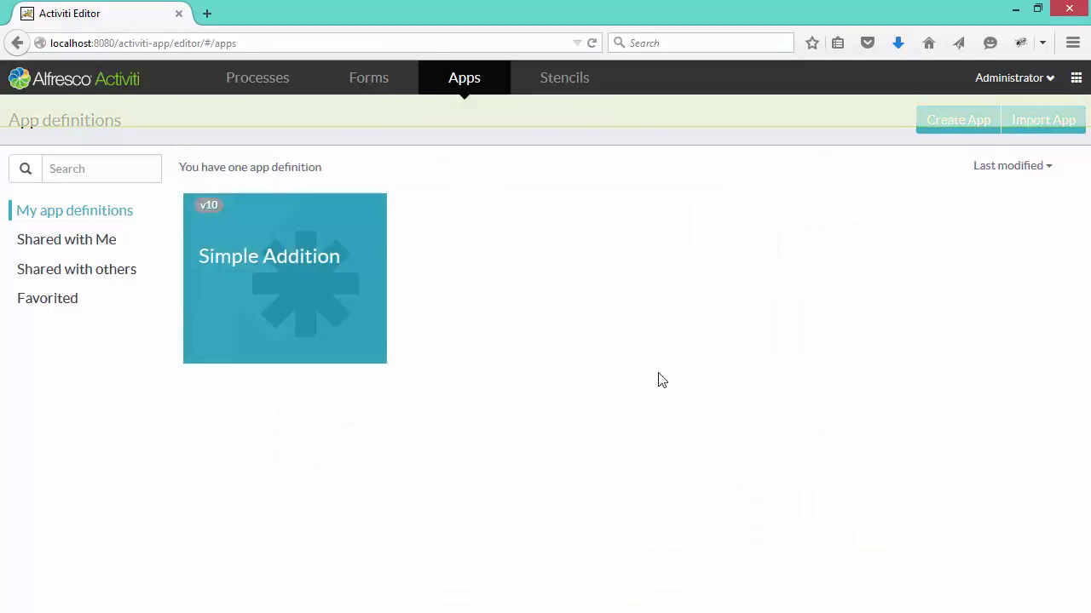
Step: Open the Simple Addition app from the home dashboard and select the "Simple Addition - With Custom Stencil" process to start
click(80, 79)
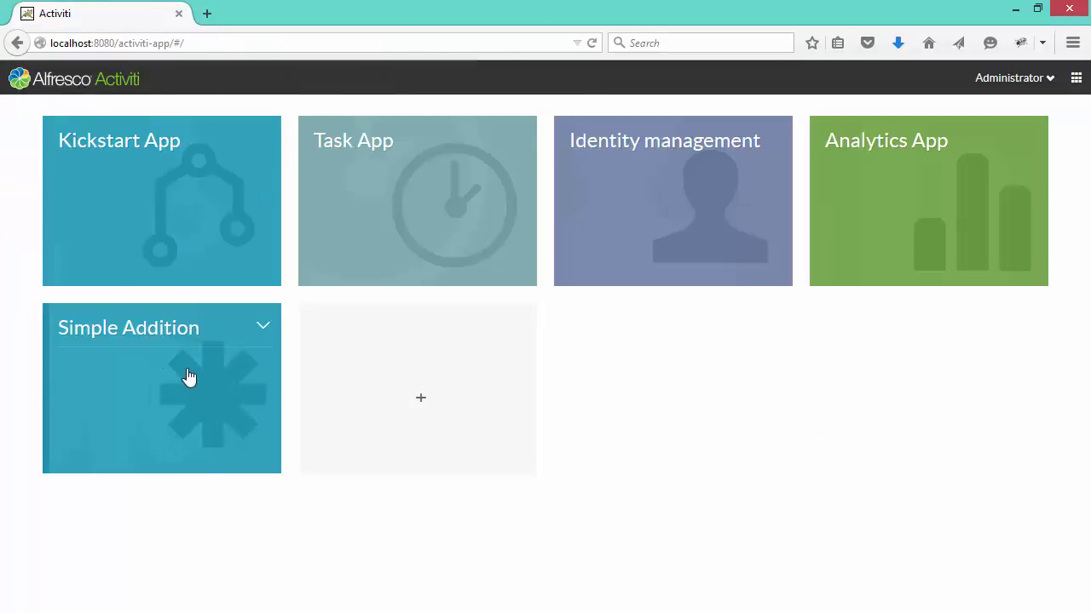
click(190, 377)
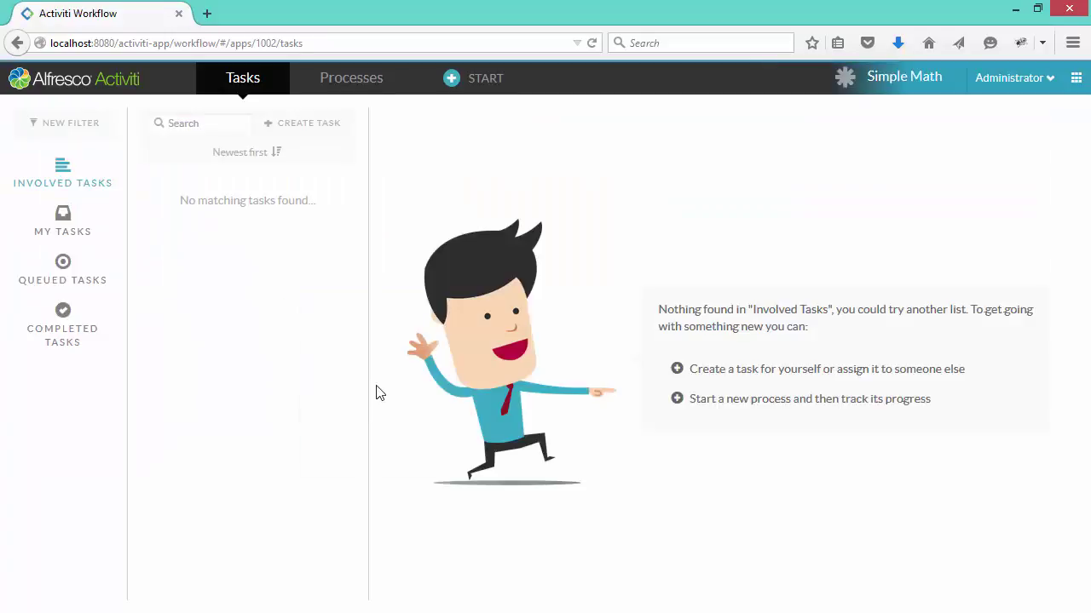
click(349, 81)
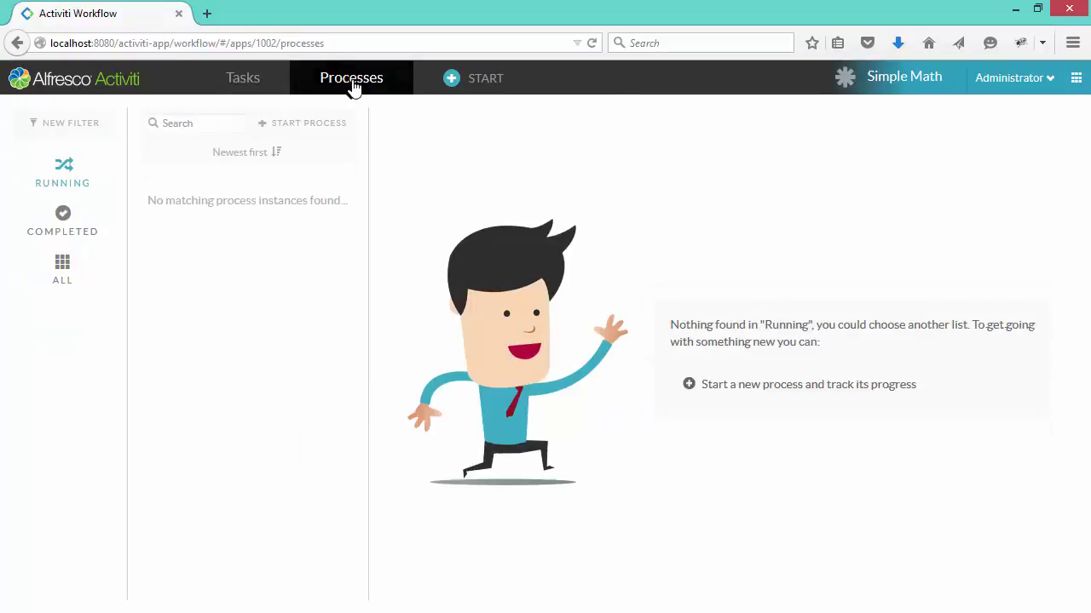
click(481, 82)
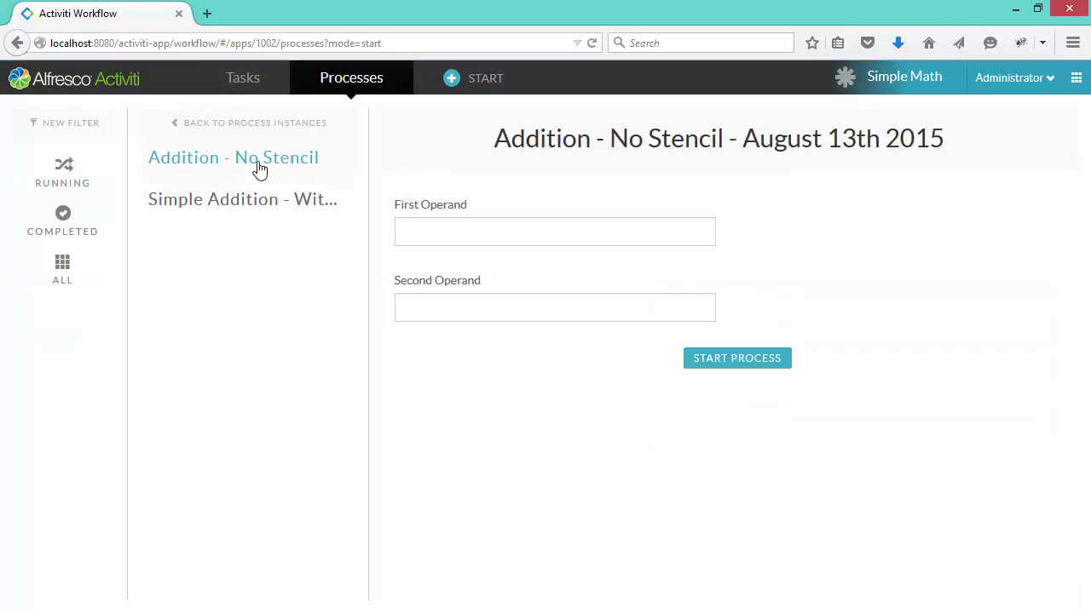
click(235, 207)
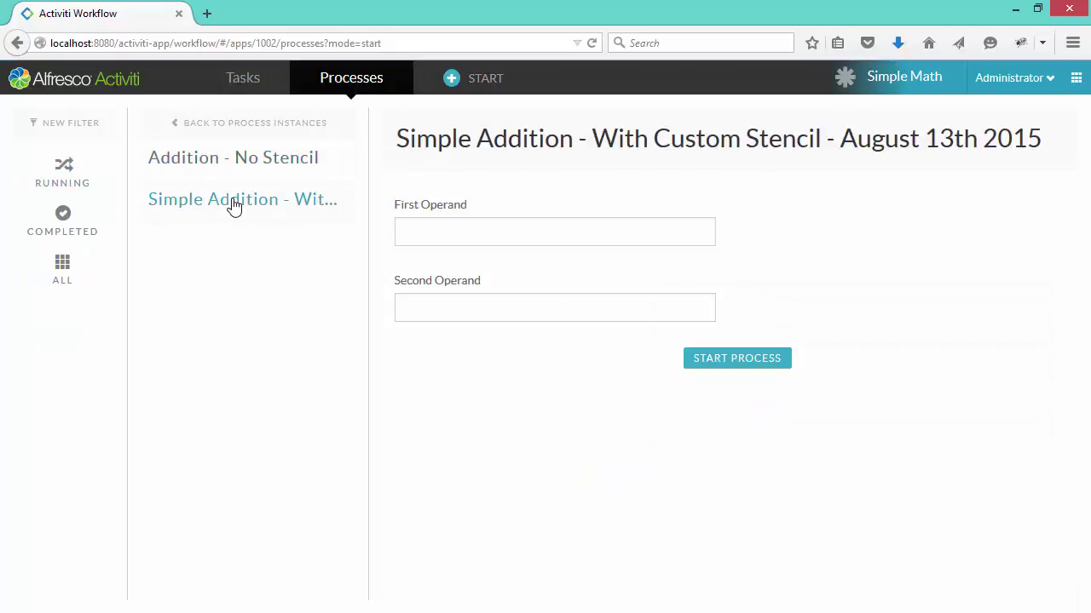
Step: Enter 120 as the first operand and 80 as the second operand, and start the process
click(467, 227)
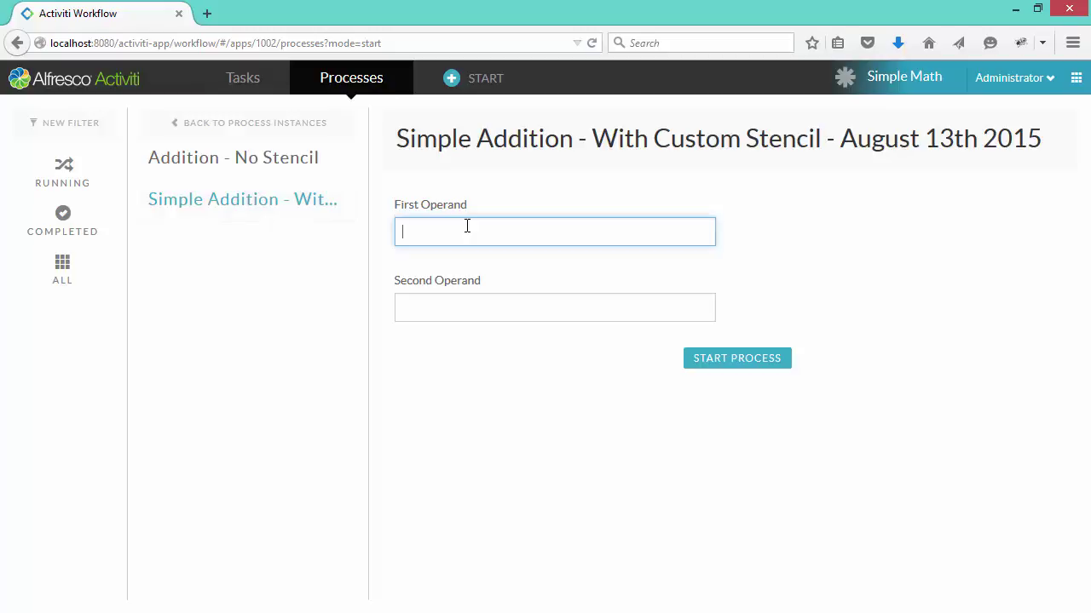
click(417, 308)
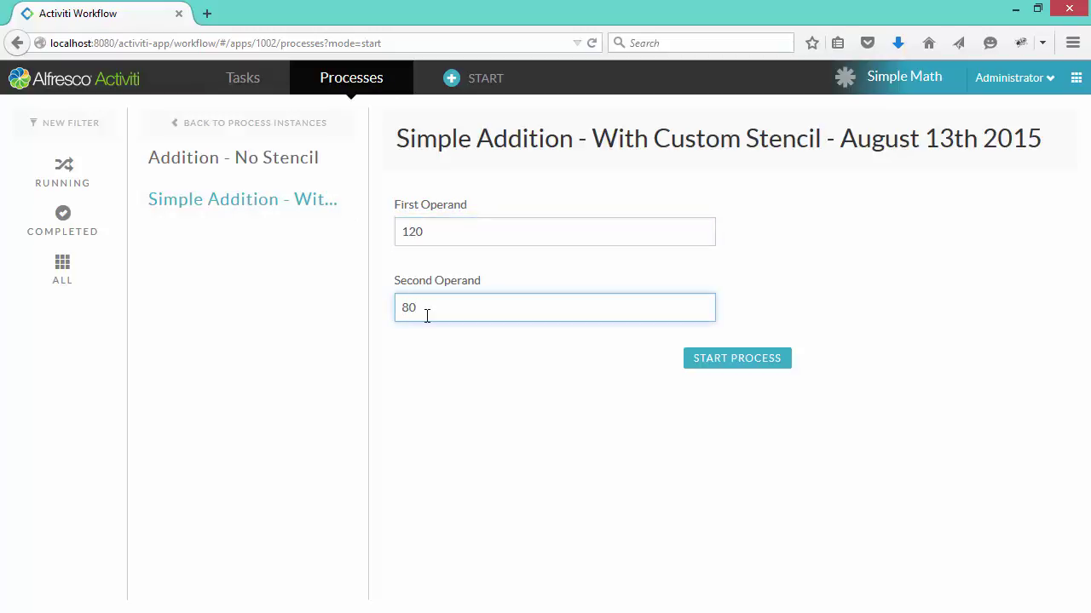
click(724, 365)
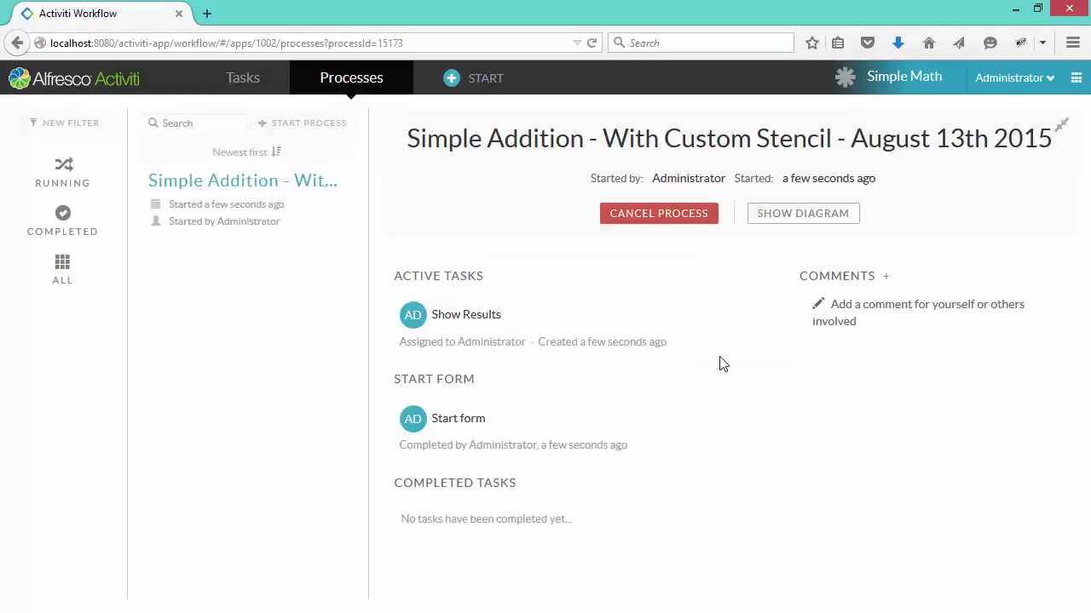
Step: Open the active Show Results task to check the addition result, and complete the task
click(494, 325)
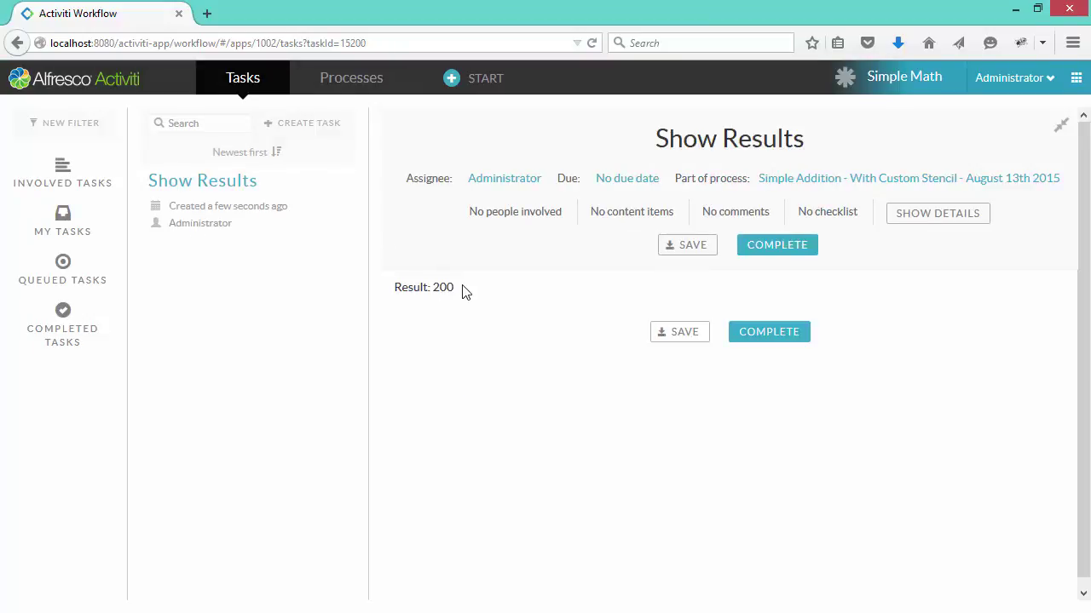
click(751, 329)
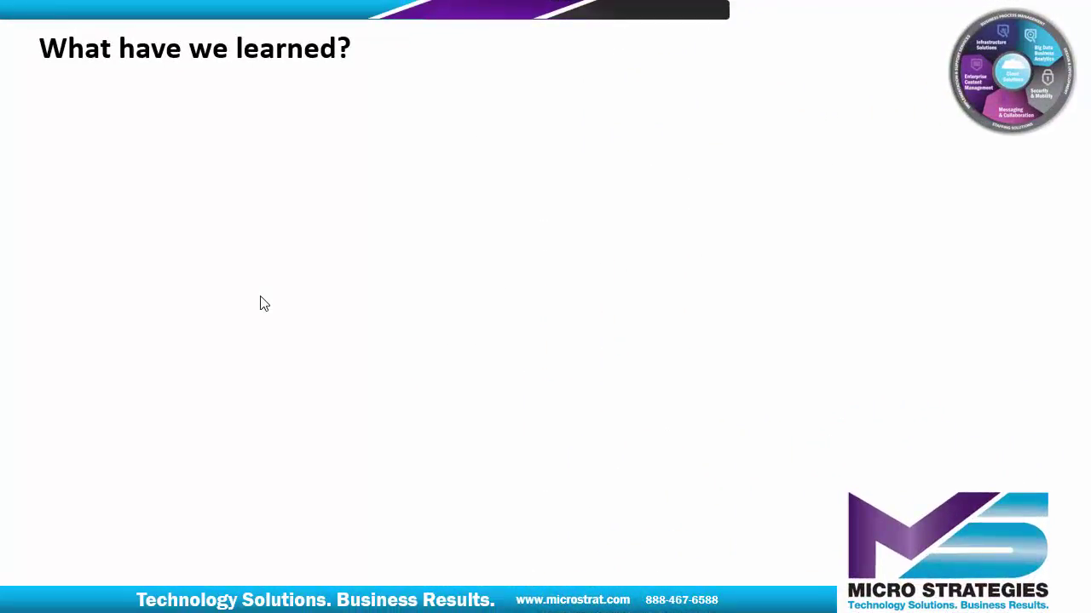
click(264, 304)
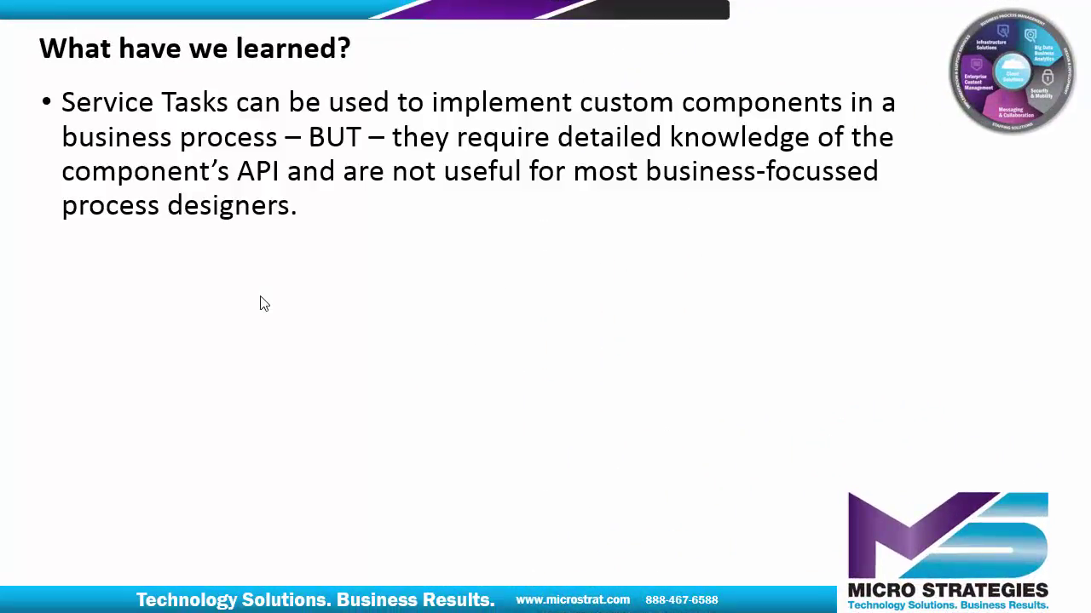